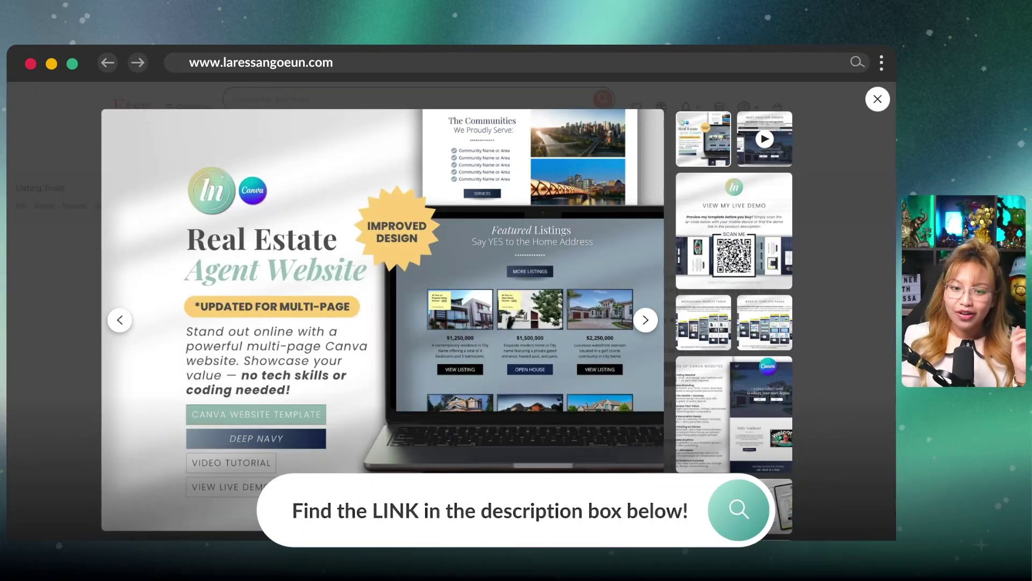
- View the website template listing's live demo image, and switch to the template design in Canva
click(729, 241)
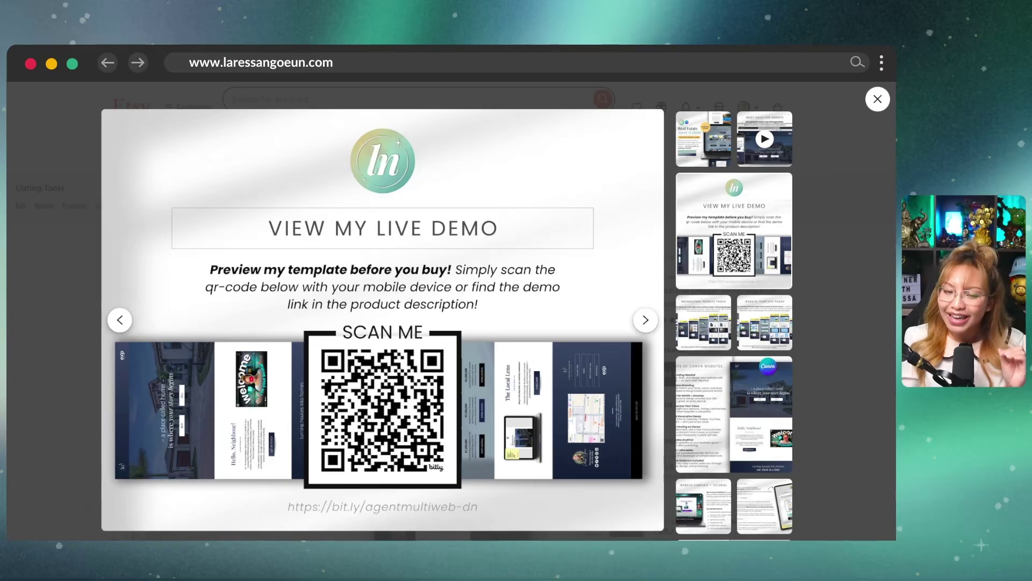
click(323, 73)
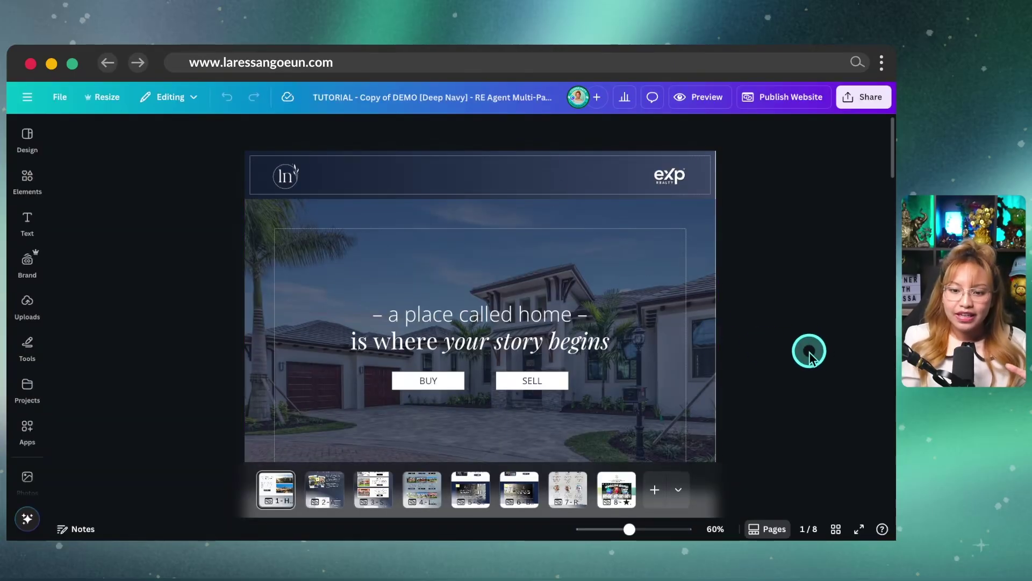
- Look through all sections of the home page, from the header to the contact footer and back
scroll(808, 352, down, 3)
scroll(808, 352, down, 8)
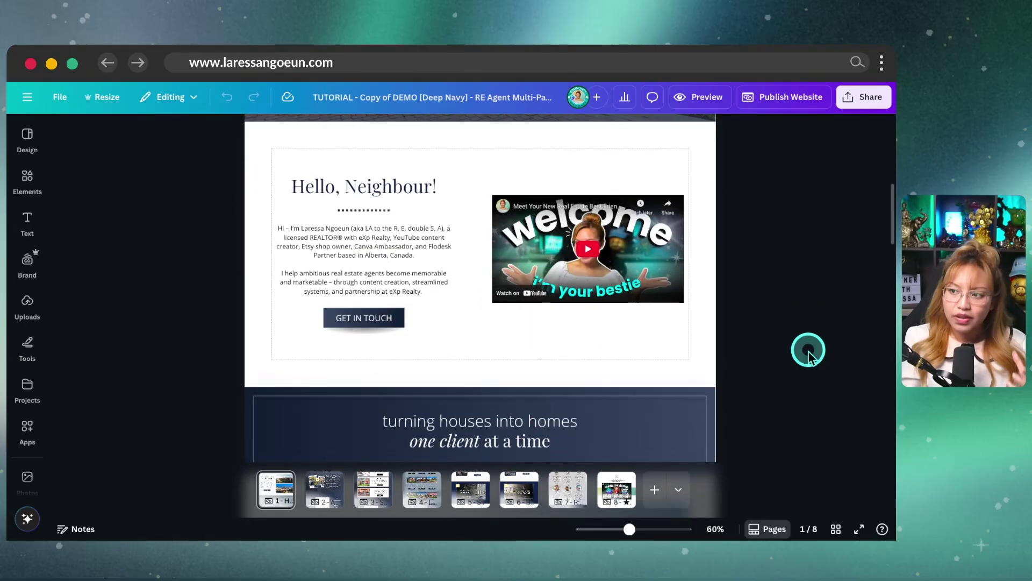
scroll(808, 350, down, 8)
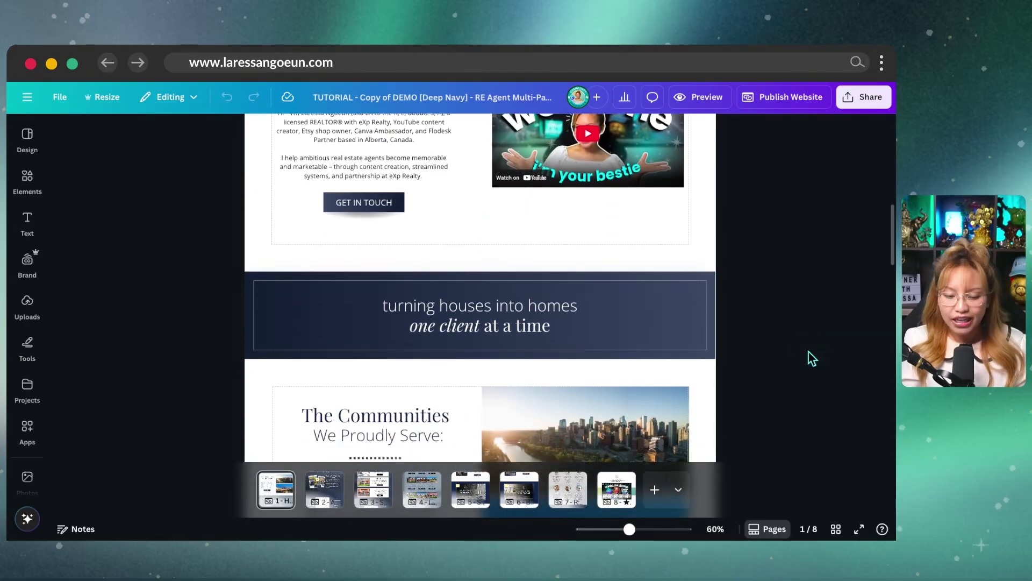
scroll(809, 352, down, 10)
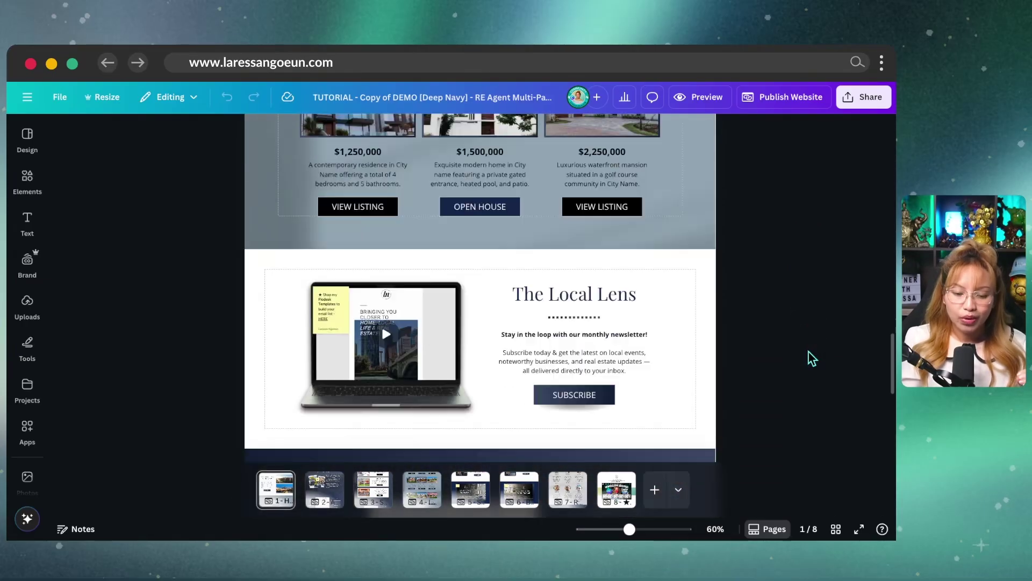
click(494, 445)
key(ctrl)
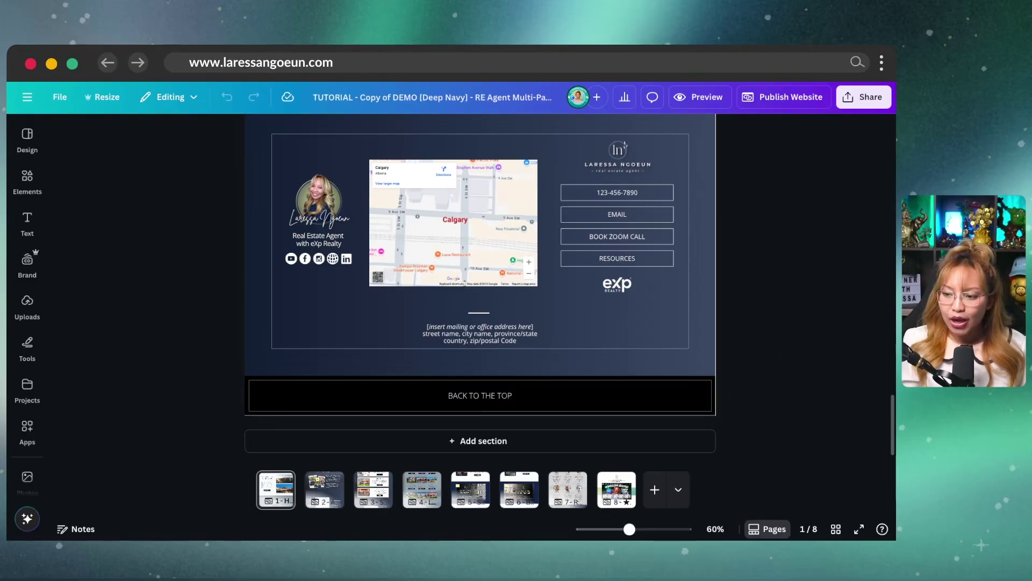
scroll(820, 387, up, 20)
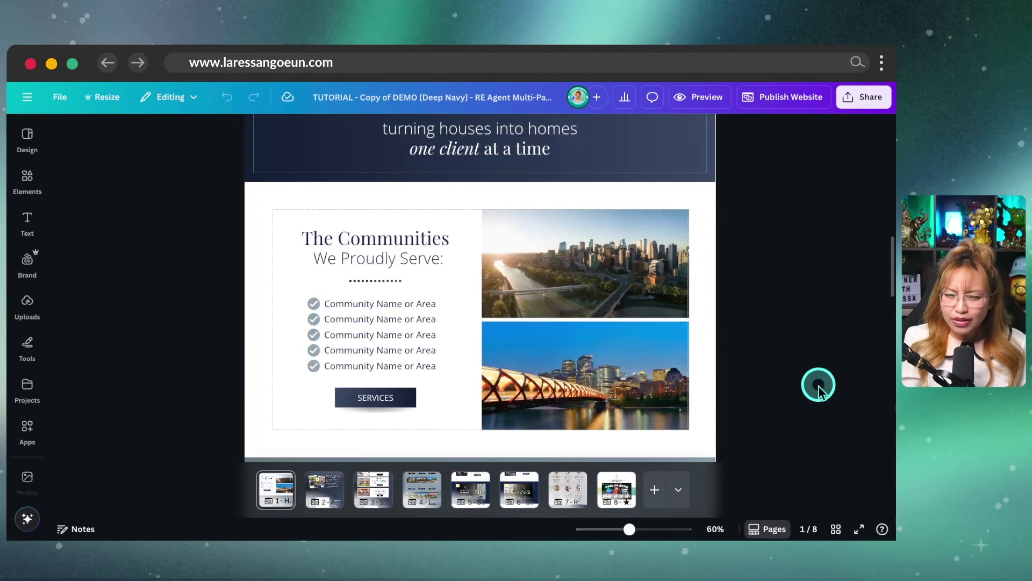
scroll(819, 386, up, 10)
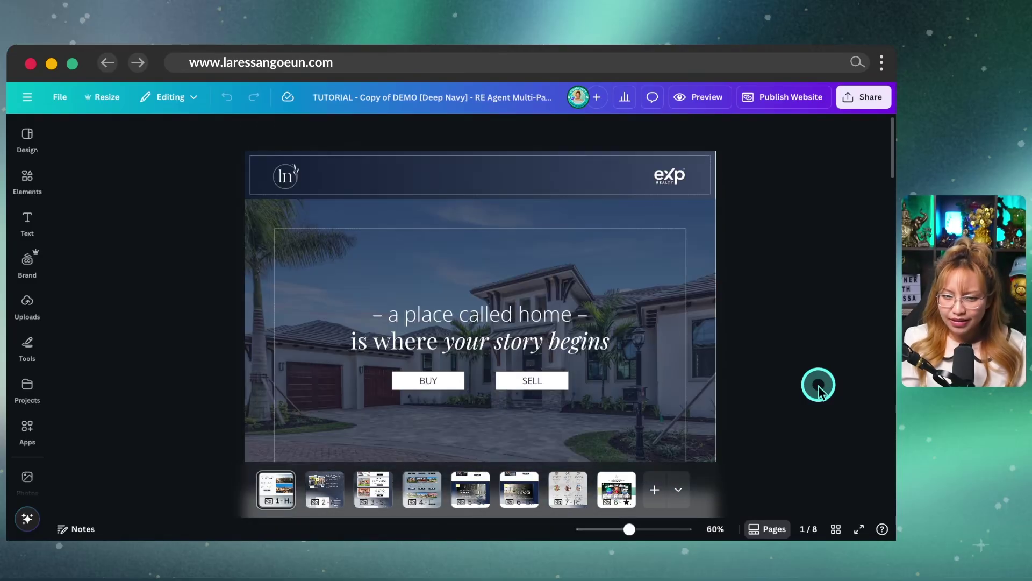
- Open page 2, the About page, and examine its introduction section with the photo collage
click(325, 490)
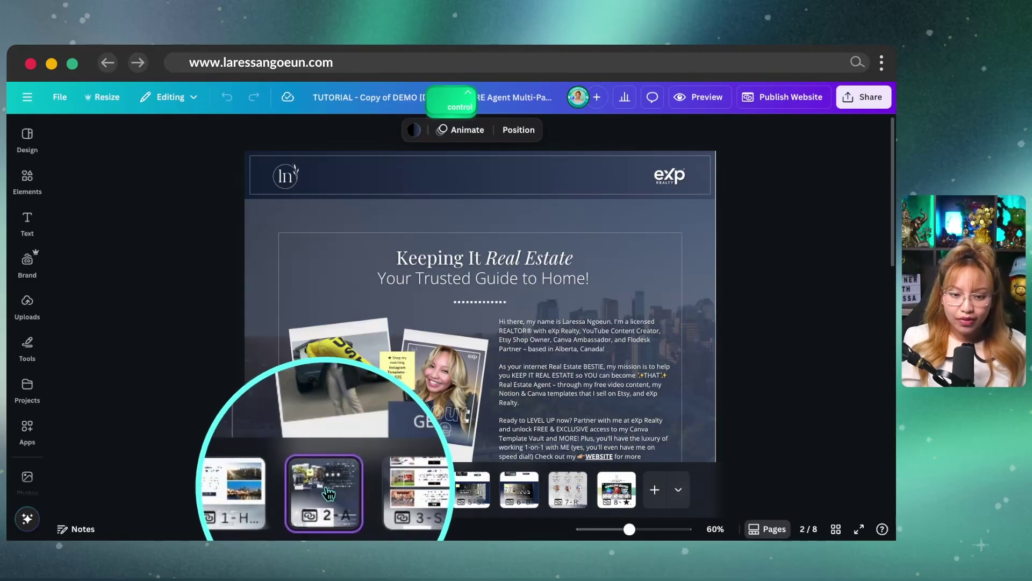
scroll(790, 322, down, 2)
scroll(794, 326, down, 2)
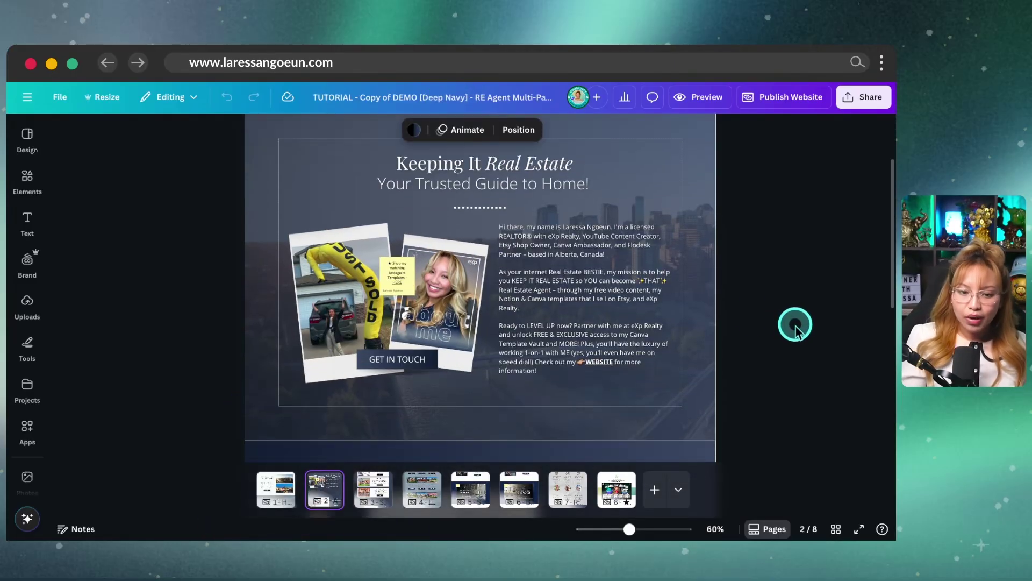
scroll(792, 332, up, 1)
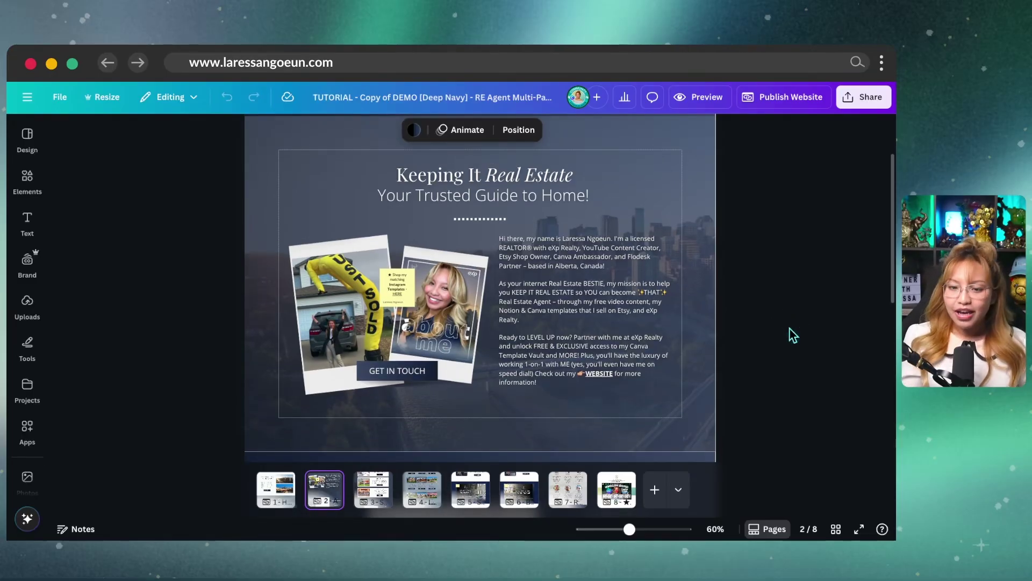
click(485, 326)
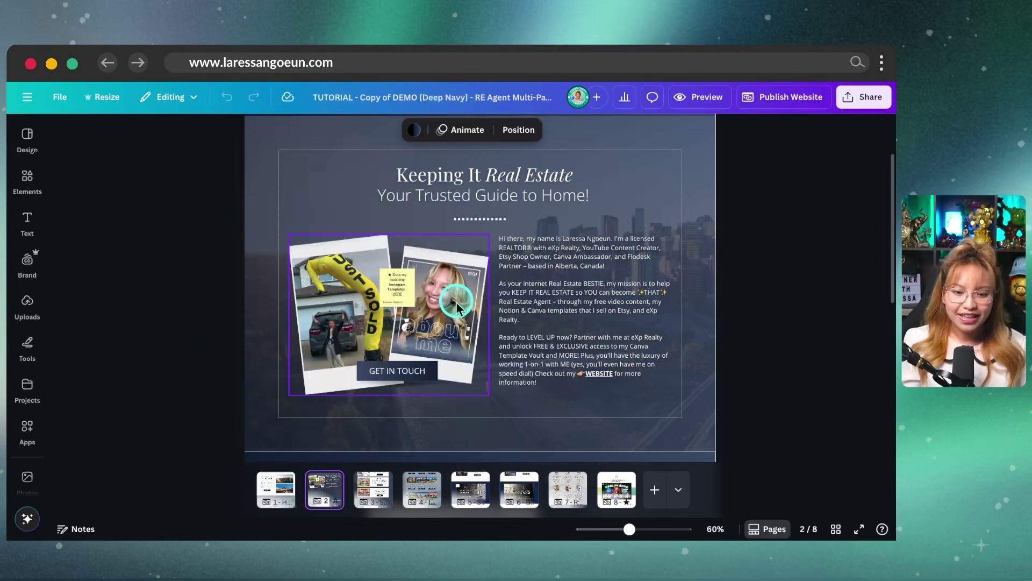
key(ctrl)
click(450, 305)
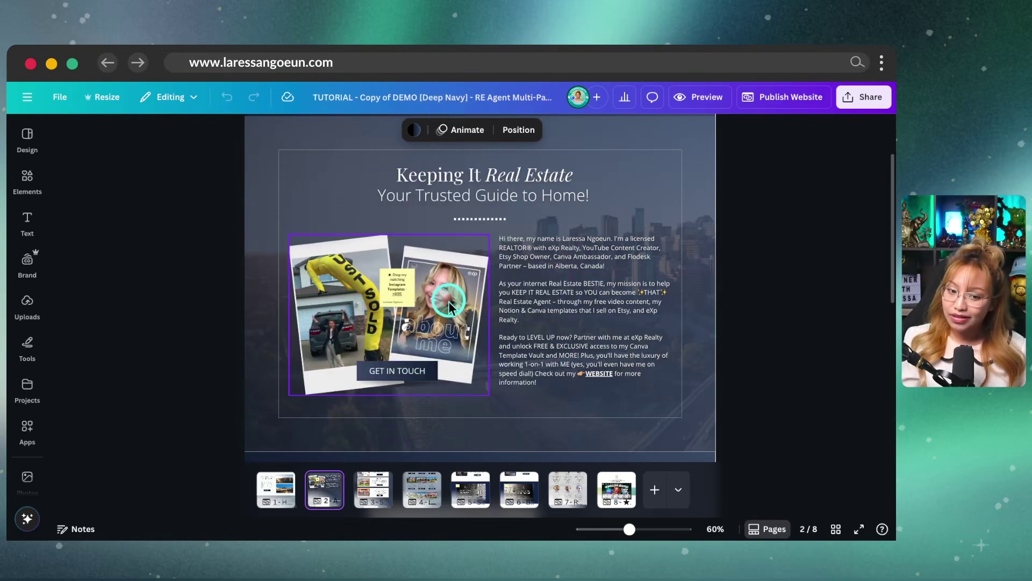
key(ctrl)
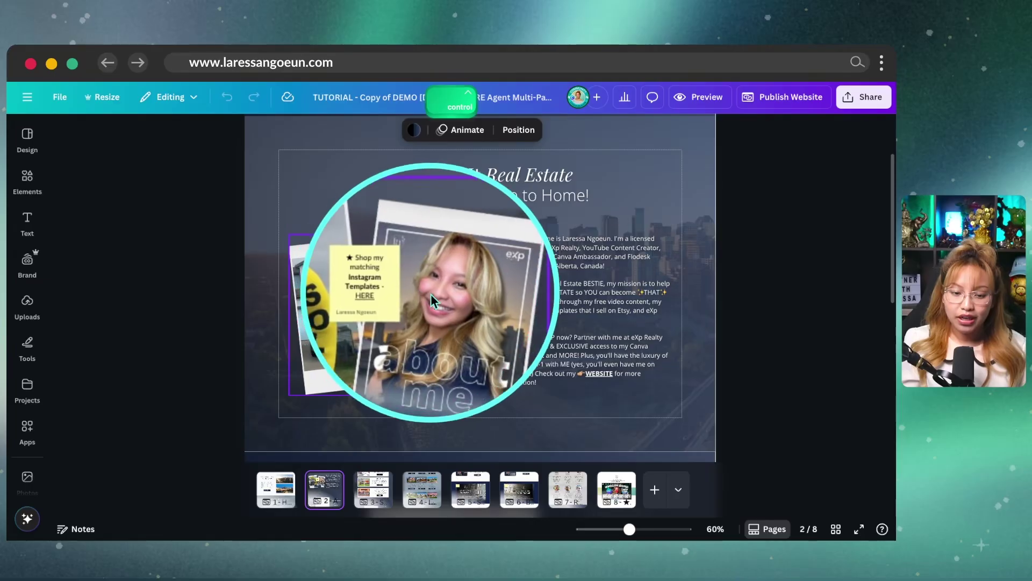
click(434, 305)
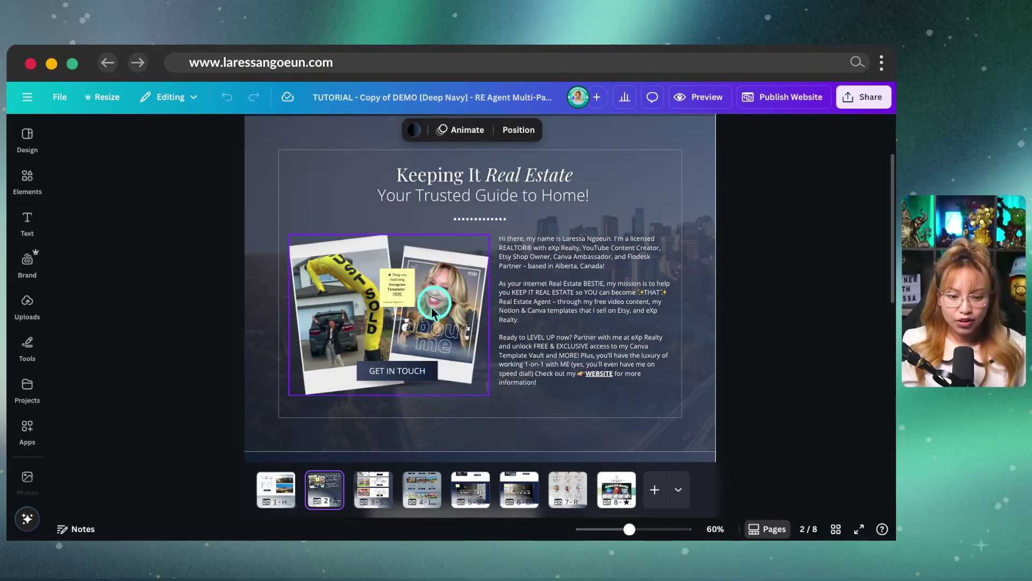
click(300, 193)
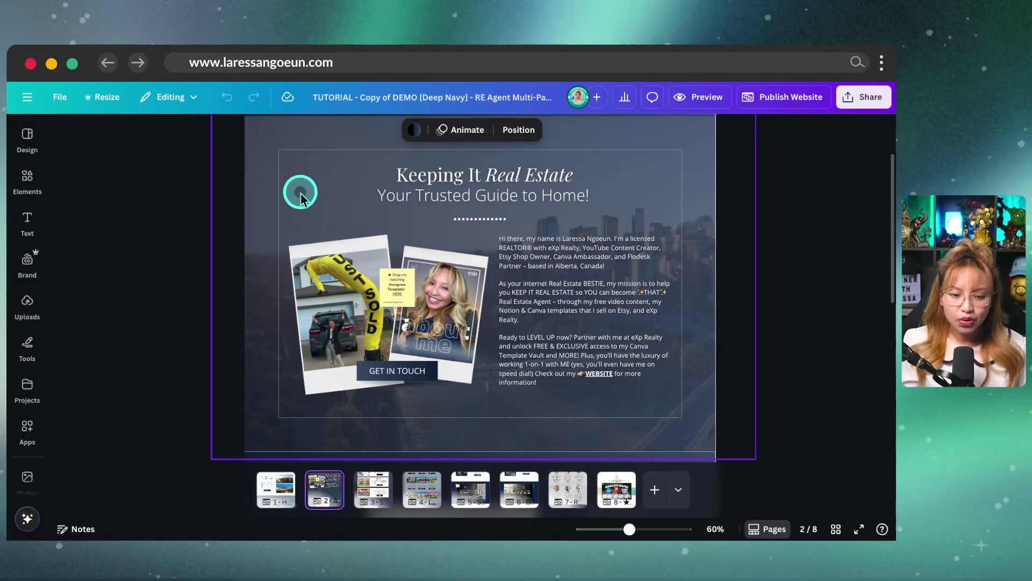
- Follow the sticky note's link to the Instagram templates listing, view its live demo image, and return to Canva
click(397, 284)
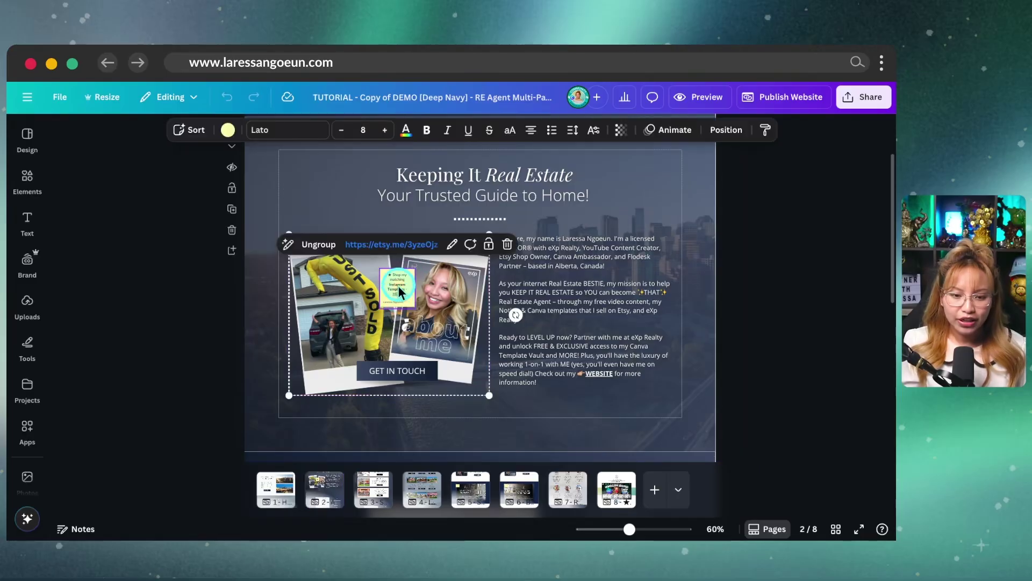
click(387, 243)
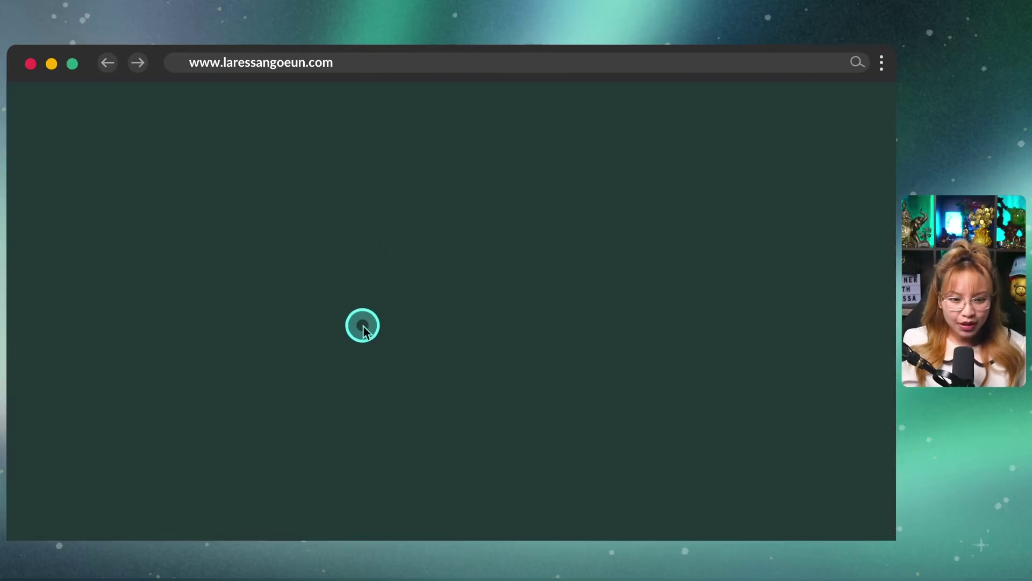
click(418, 322)
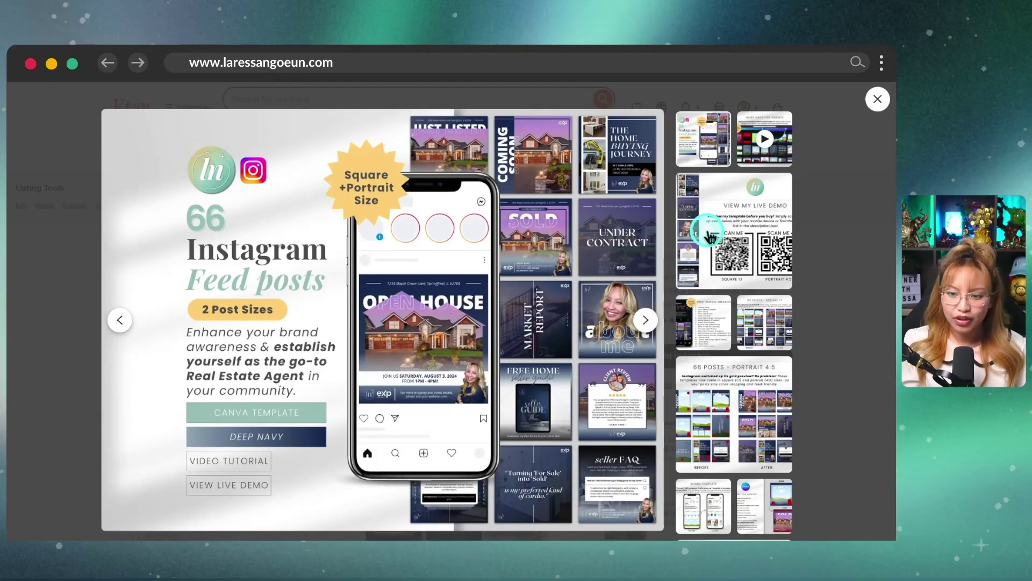
click(724, 261)
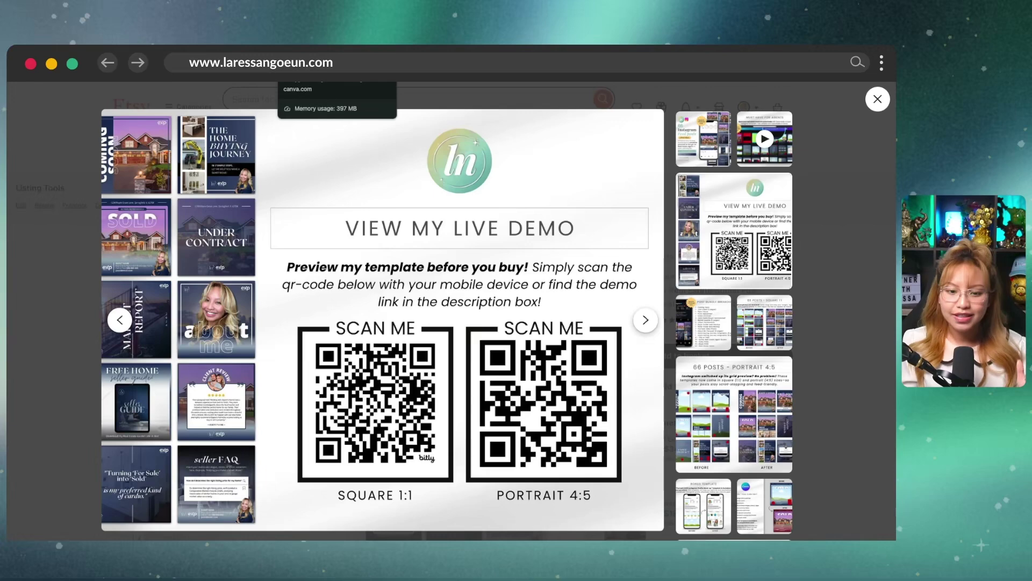
click(328, 73)
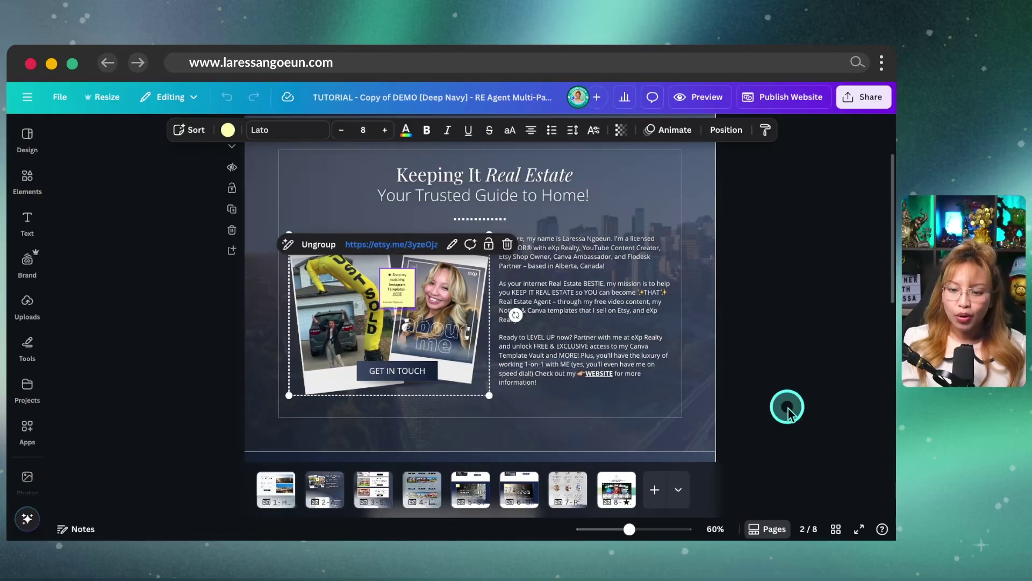
- Inspect the GET IN TOUCH button's link on the About page and the contact section it refers to
click(720, 382)
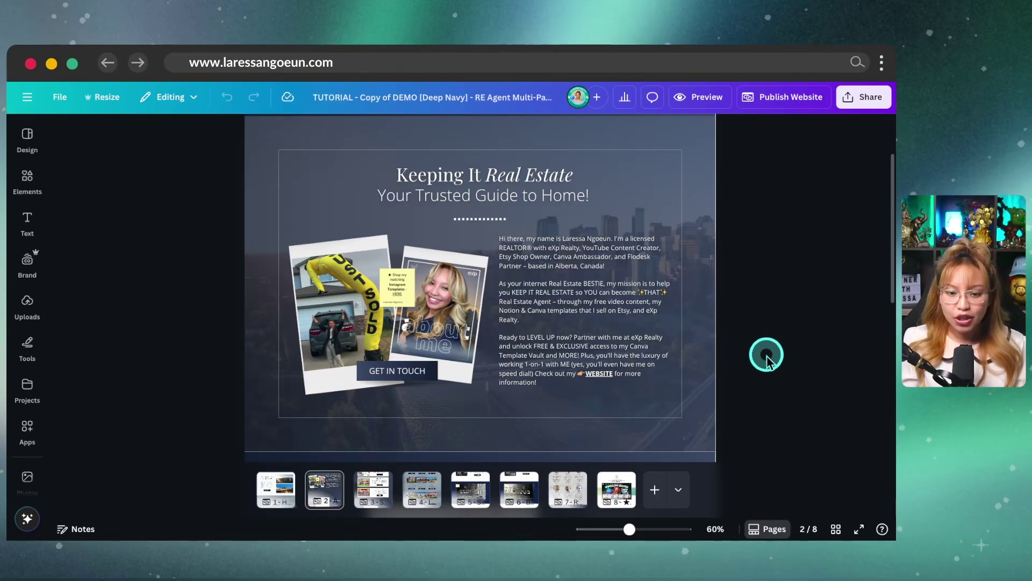
scroll(768, 357, up, 1)
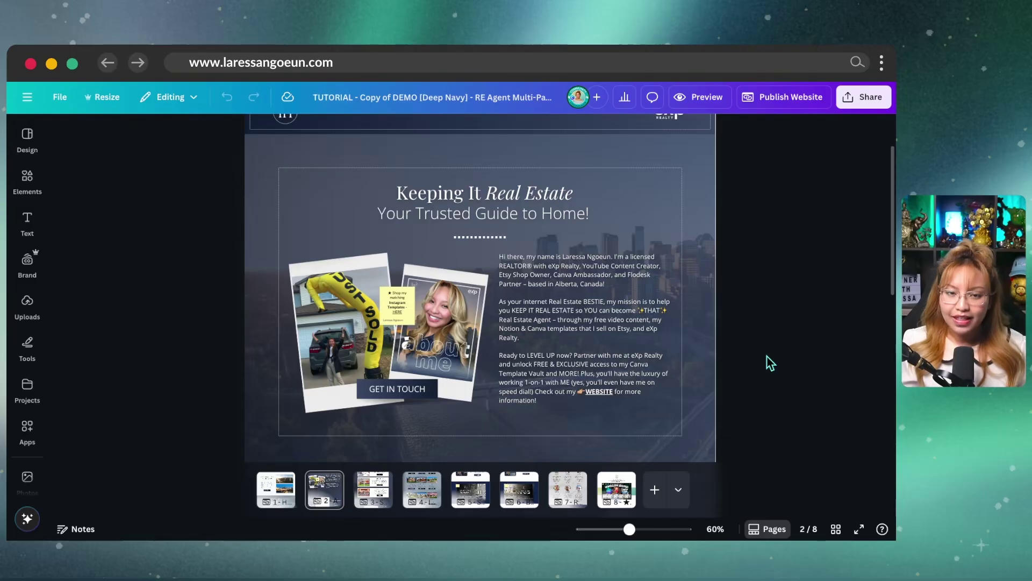
scroll(747, 364, down, 2)
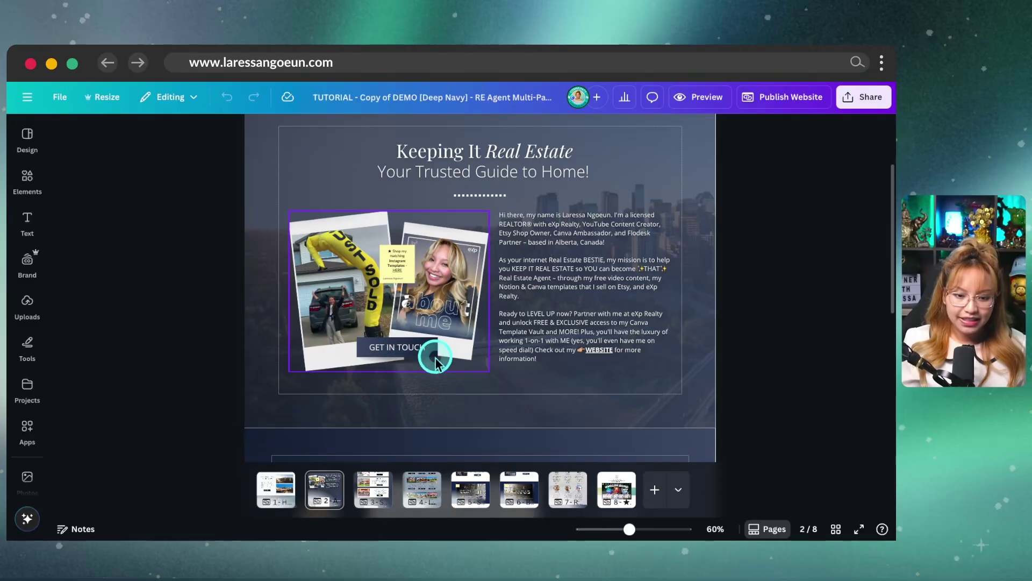
key(ctrl)
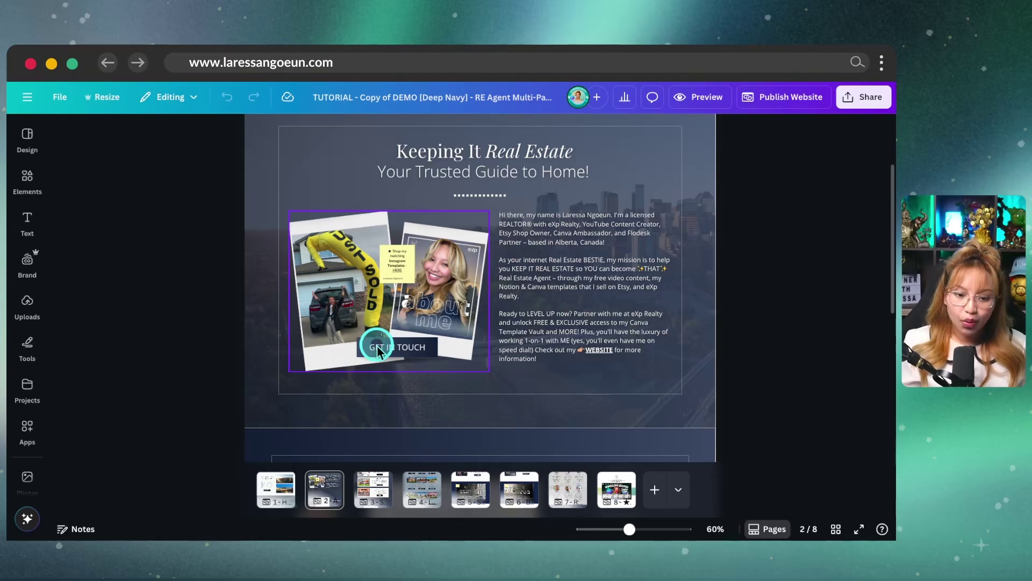
scroll(399, 347, up, 3)
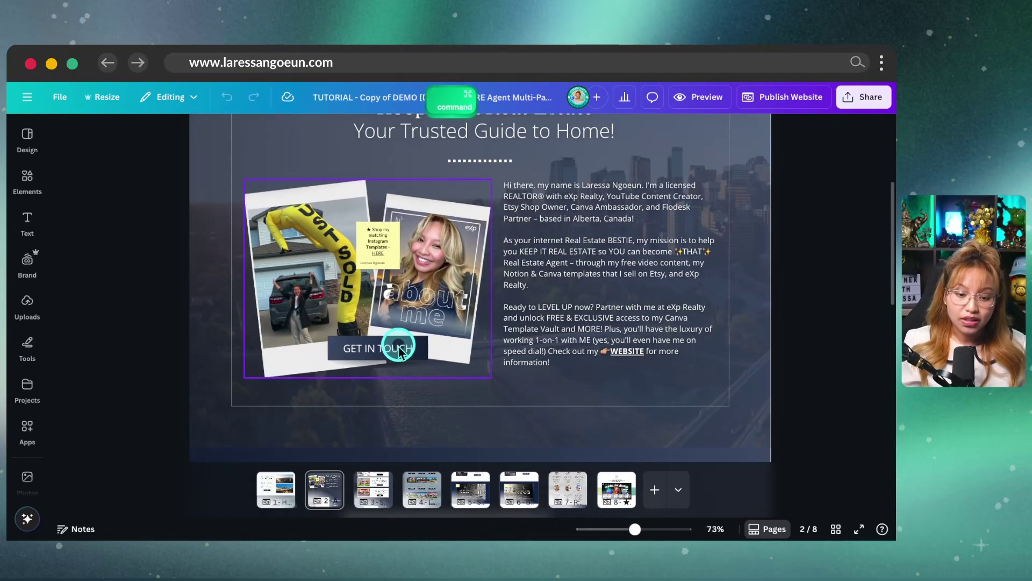
scroll(399, 347, up, 4)
click(286, 357)
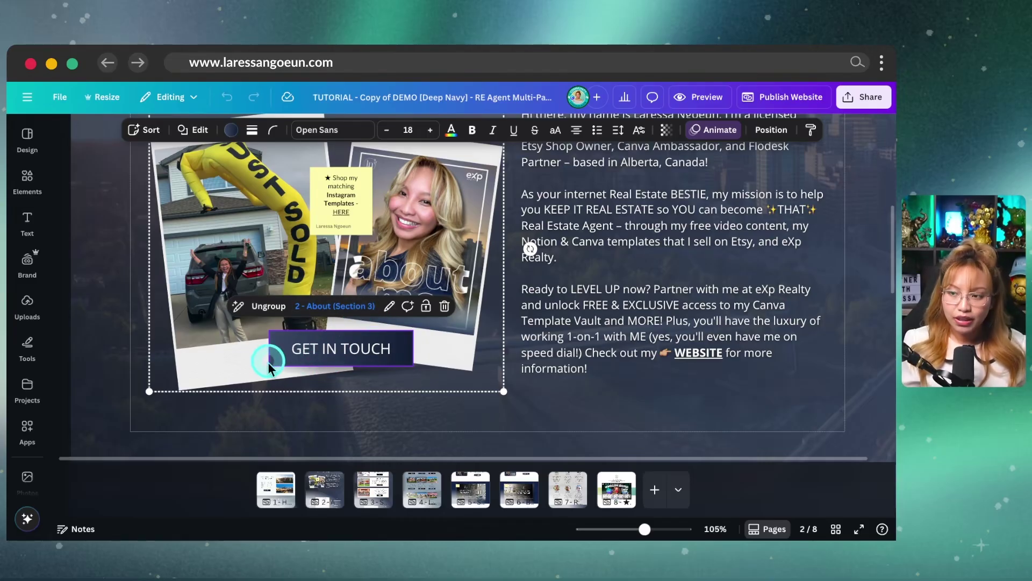
scroll(279, 362, down, 10)
scroll(285, 369, up, 3)
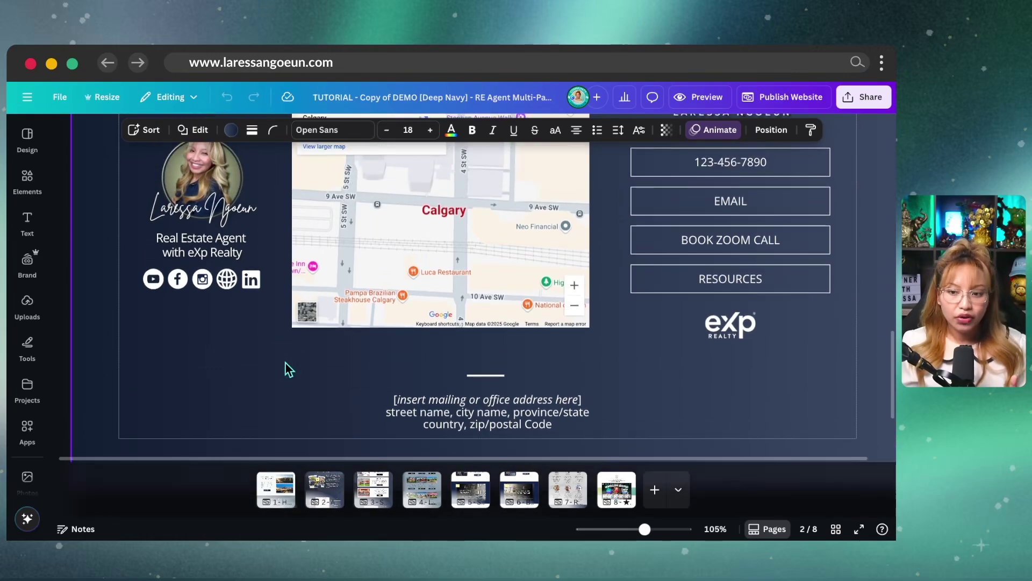
scroll(289, 369, up, 4)
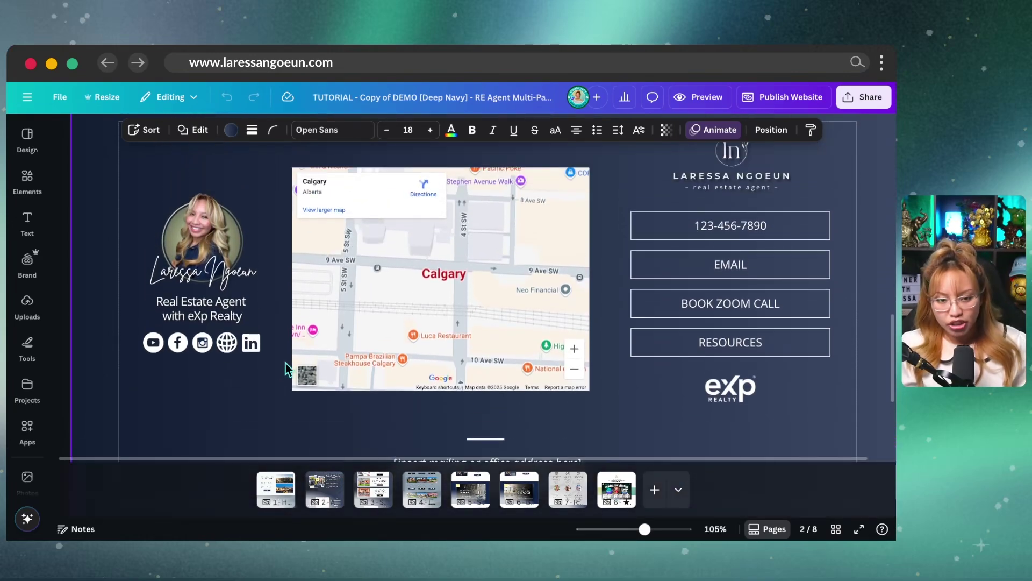
scroll(285, 363, up, 8)
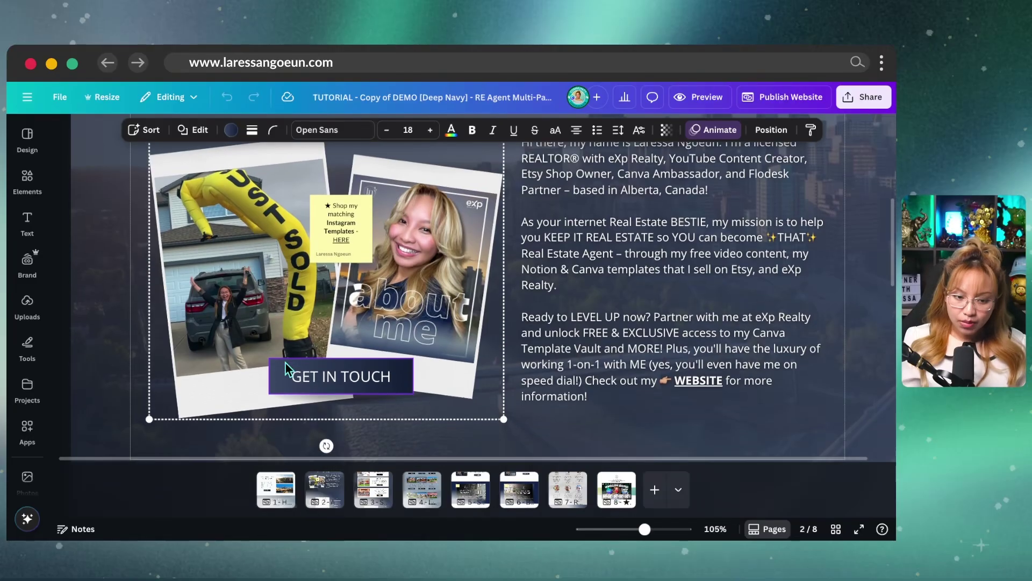
- Ungroup the photo collage on the About page and deselect its elements
scroll(287, 370, down, 1)
click(276, 327)
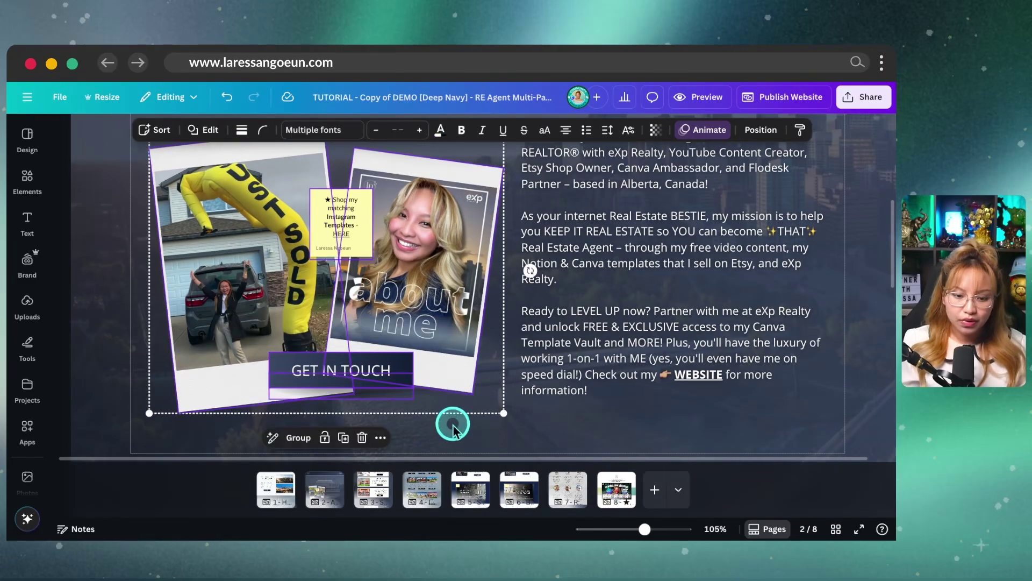
scroll(494, 425, down, 1)
click(489, 412)
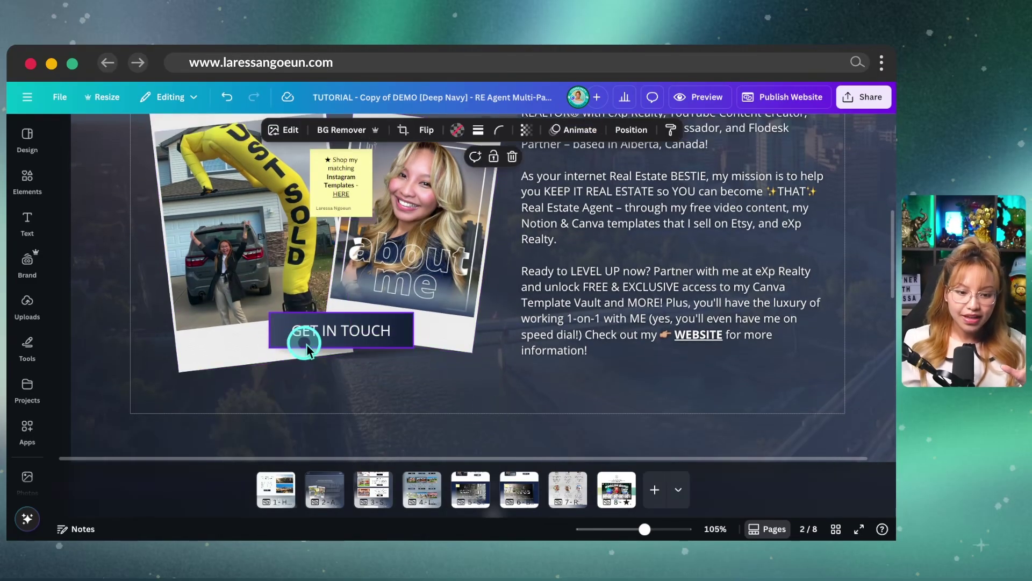
- Remove the link to 2 - About (Section 3) from the GET IN TOUCH button
click(343, 331)
click(349, 289)
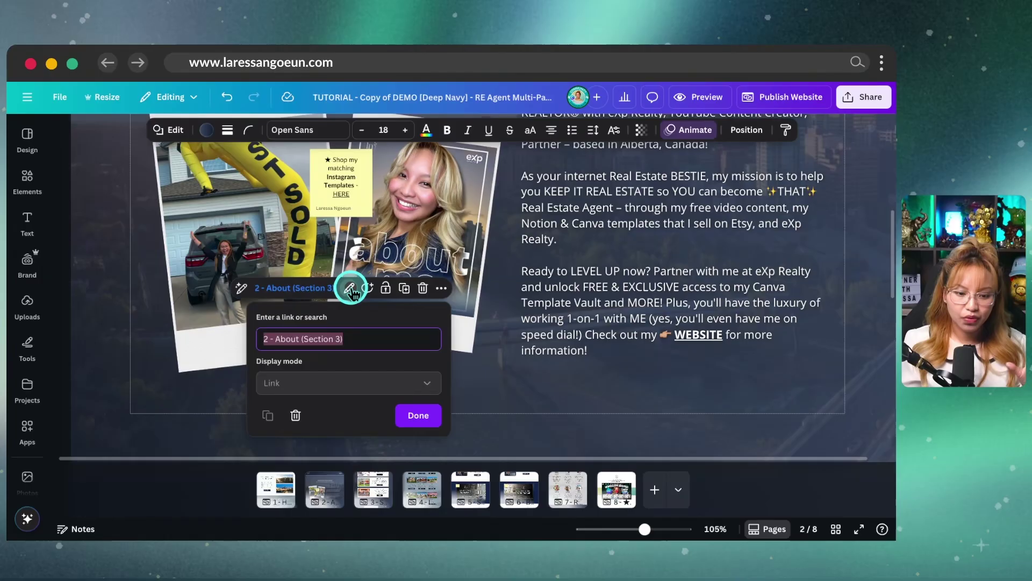
click(302, 411)
key(ctrl)
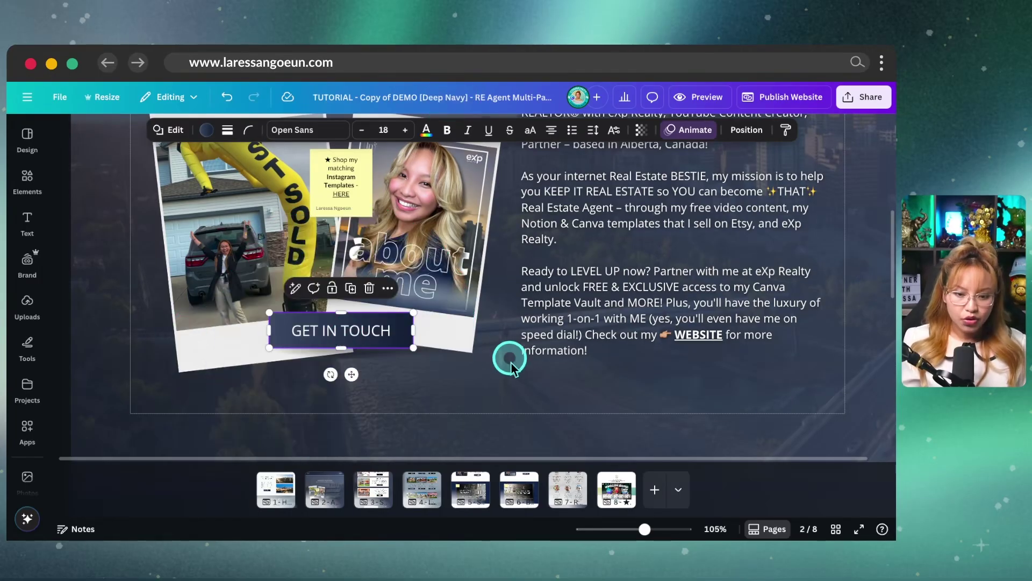
- Add a square shape over the About page's photos and text, and enter the sample text fwfqwf inside it
click(489, 400)
key(r)
drag(473, 202, 492, 290)
text(fw)
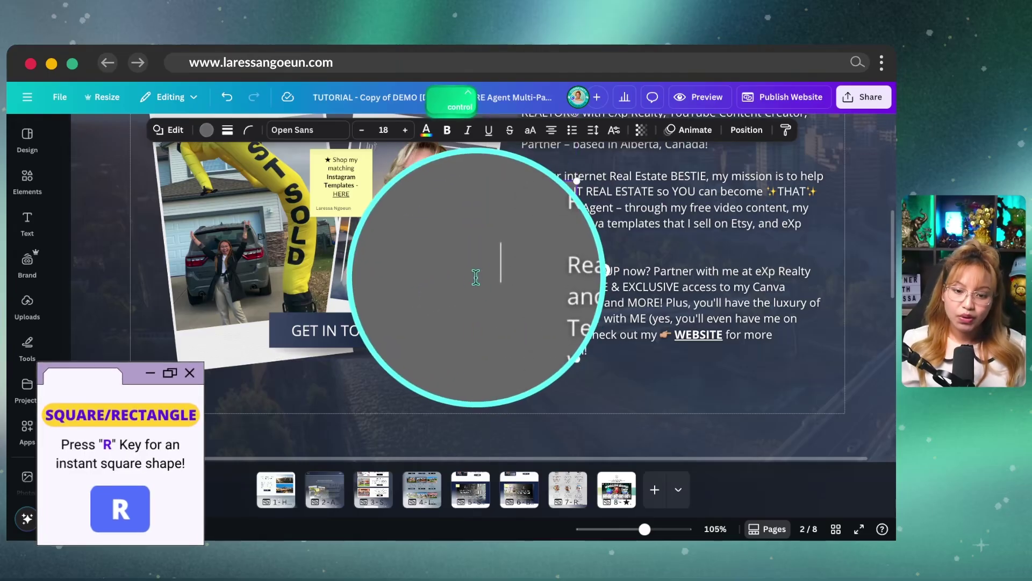
text(fqwf)
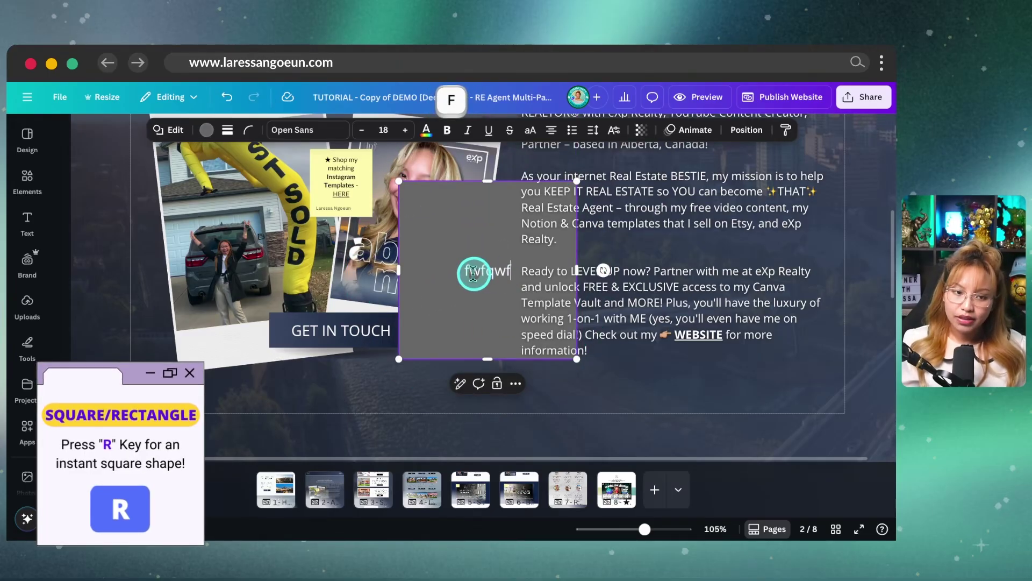
- Undo the sample text and the added square shape on the About page
click(227, 100)
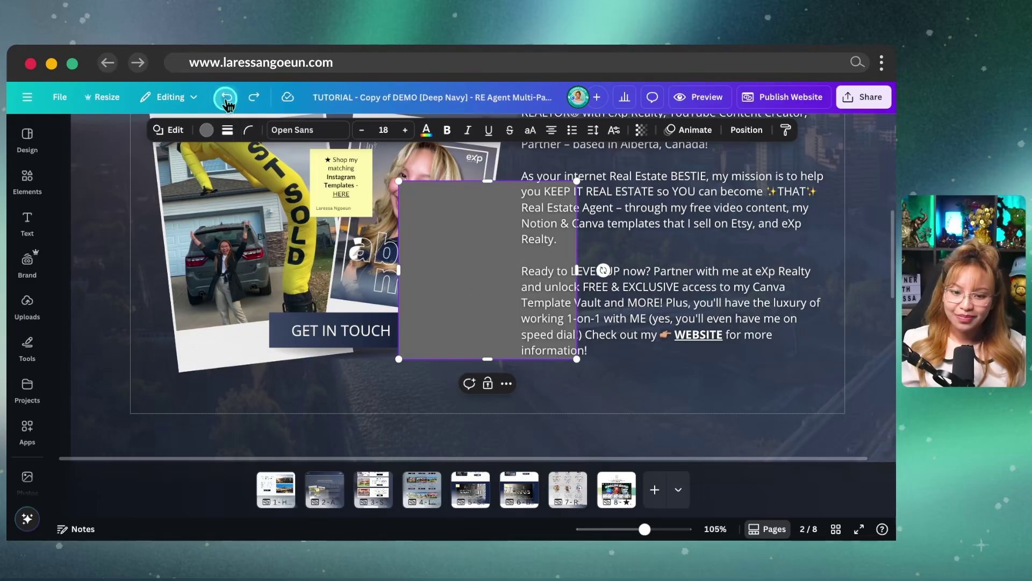
click(227, 99)
click(227, 99)
- Link the GET IN TOUCH button to Section 3 of the 2 - About page and remove the underline from its text
click(355, 339)
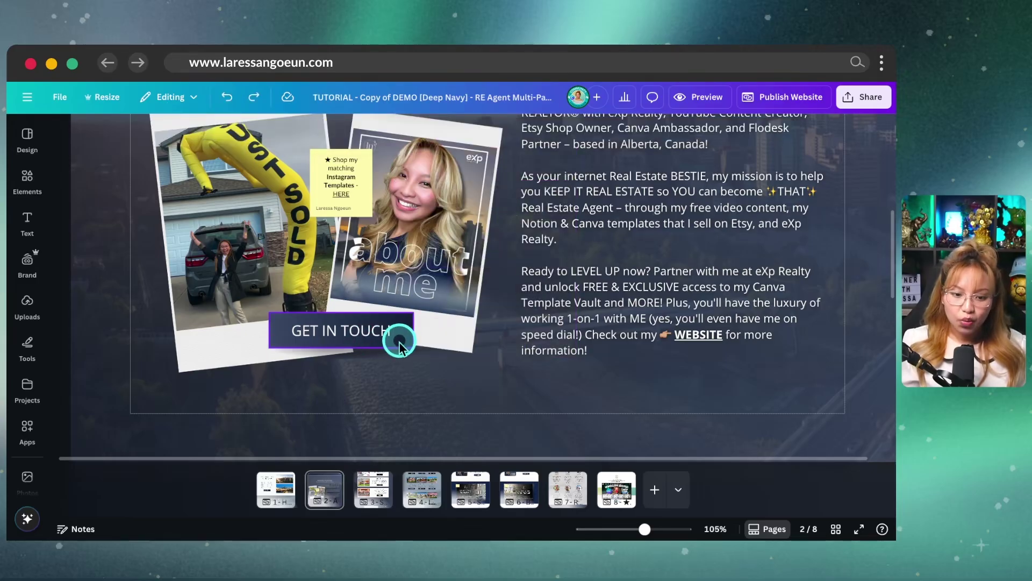
key(ctrl)
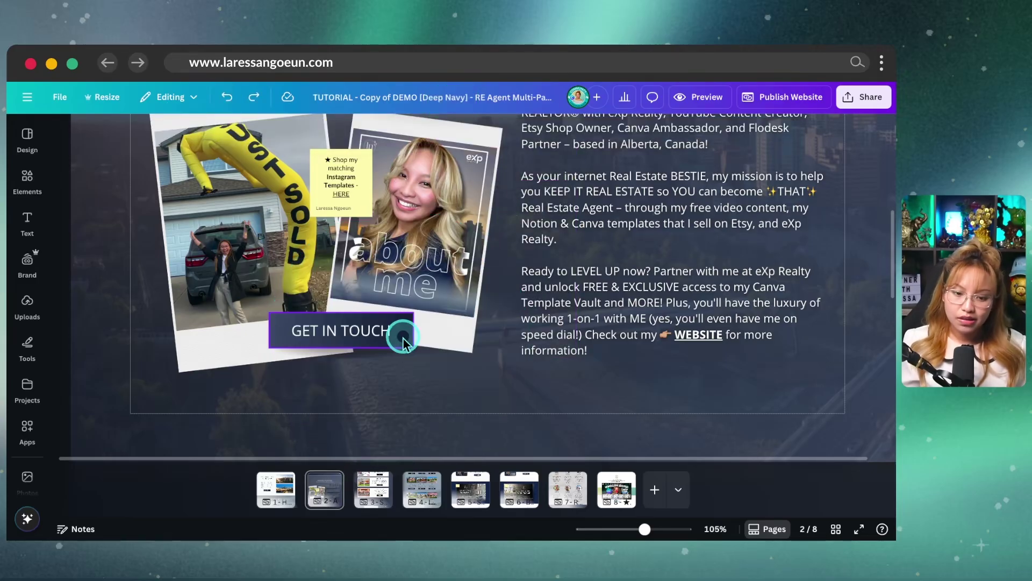
key(ctrl)
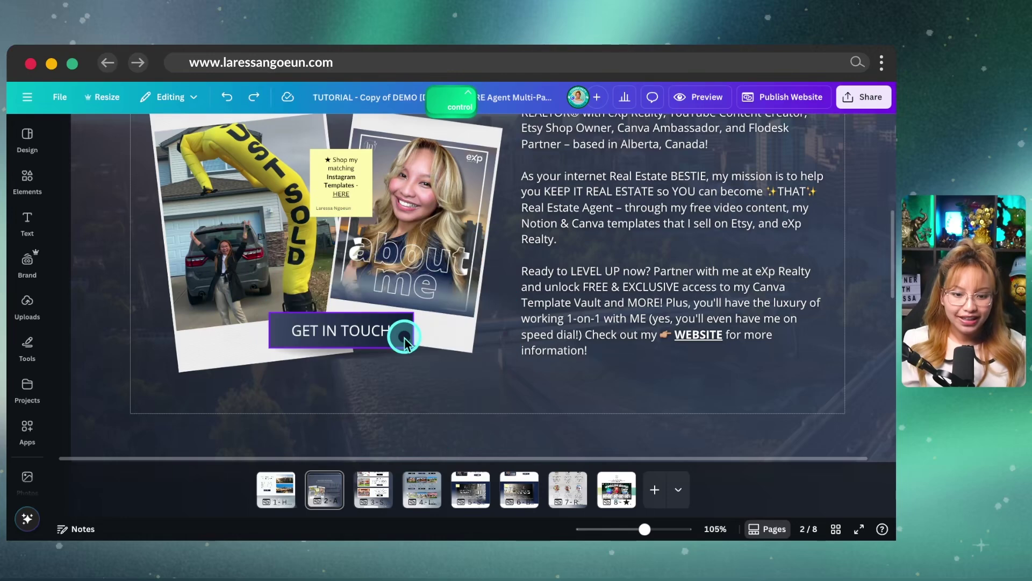
key(ctrl)
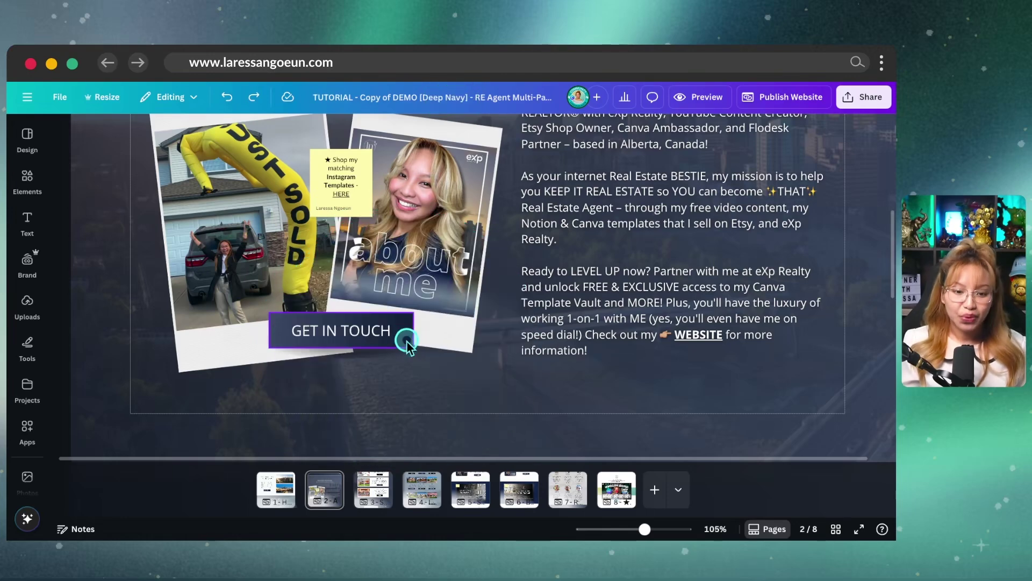
click(406, 340)
key(ctrl)
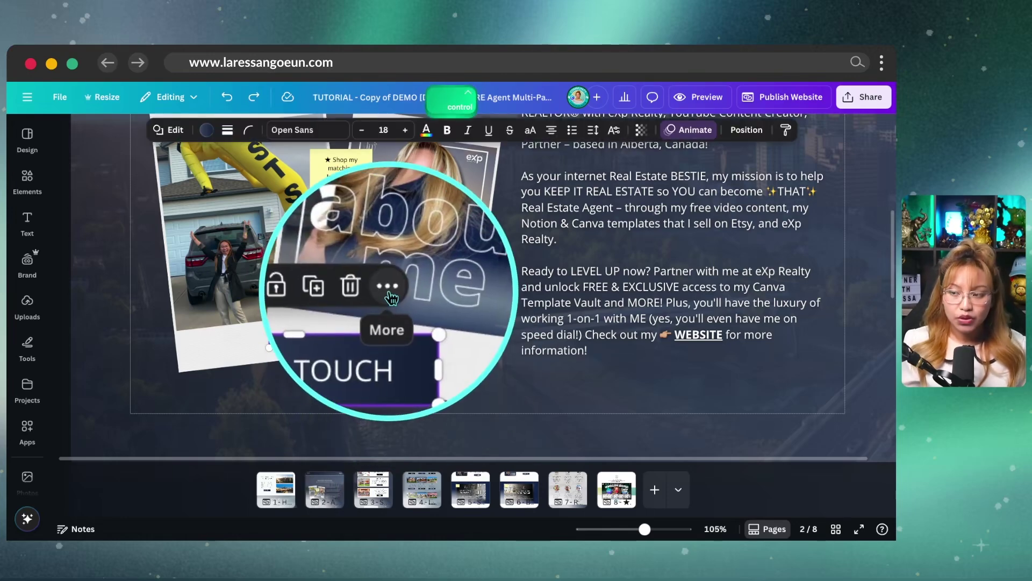
click(388, 288)
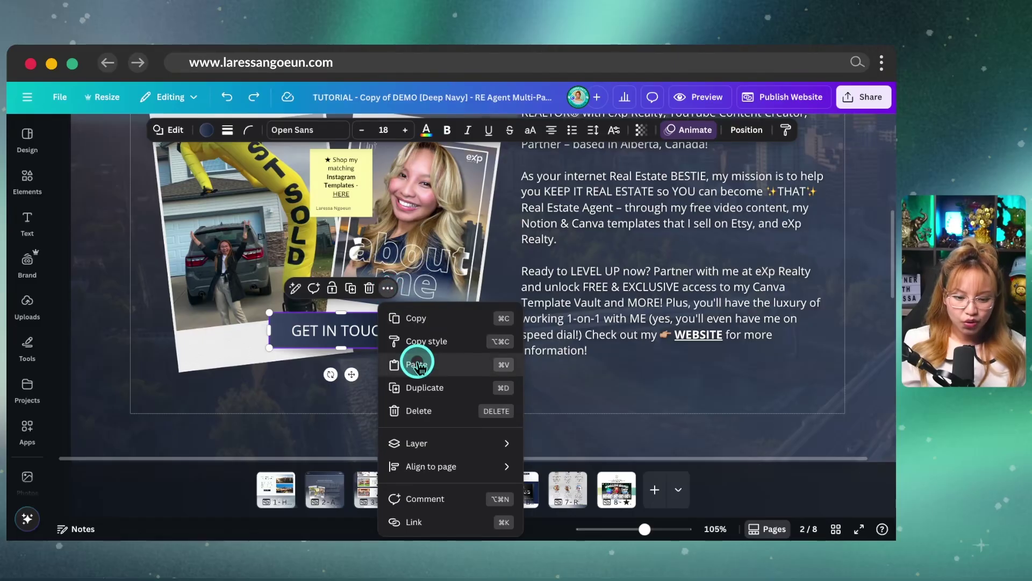
scroll(422, 371, down, 3)
key(ctrl)
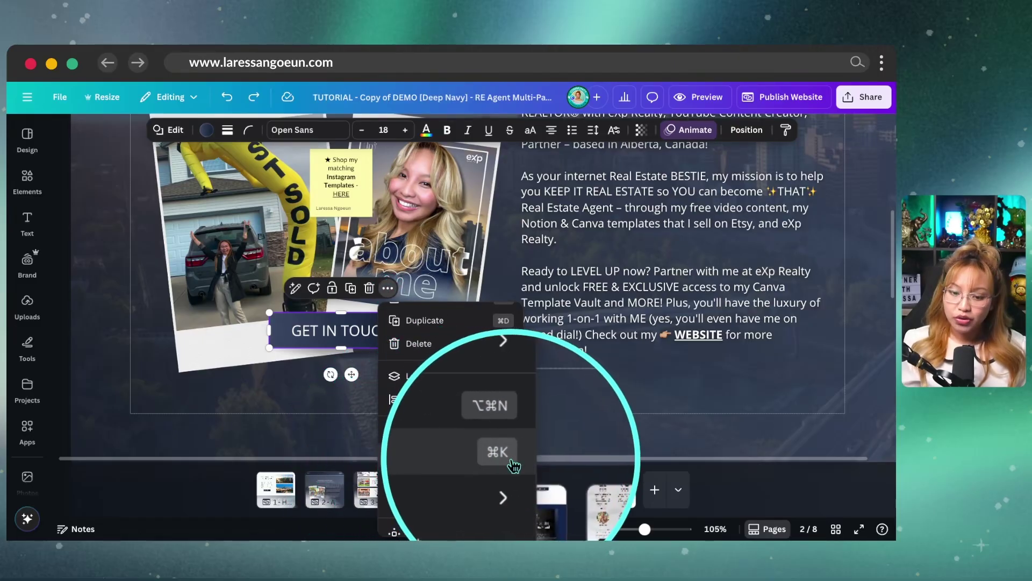
click(440, 458)
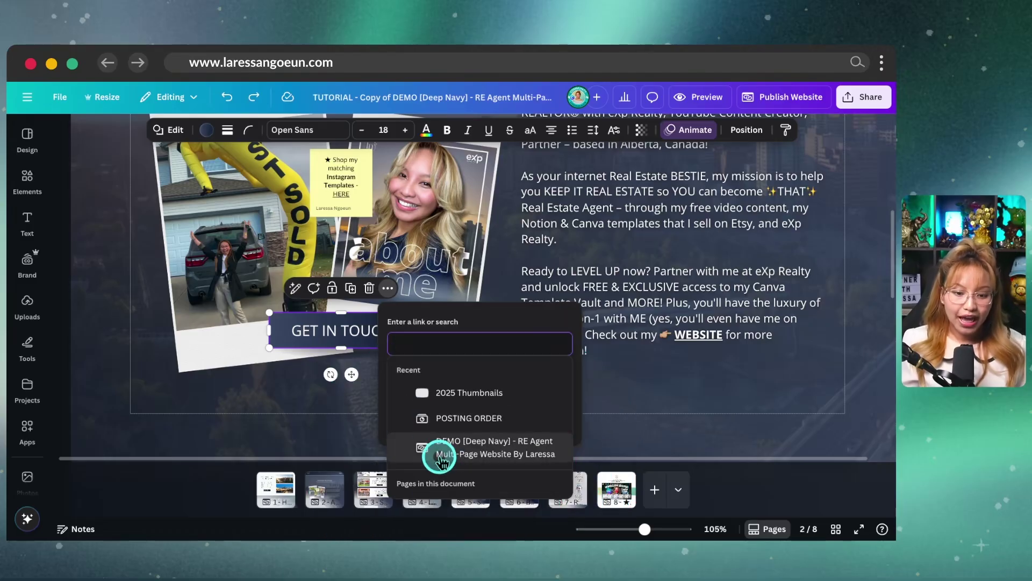
scroll(473, 430, down, 3)
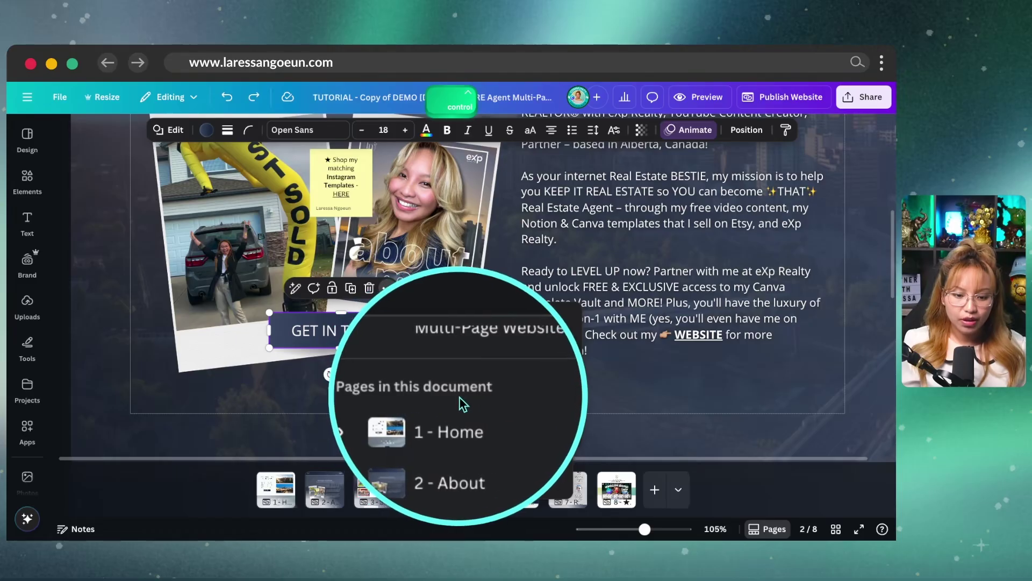
scroll(464, 402, down, 1)
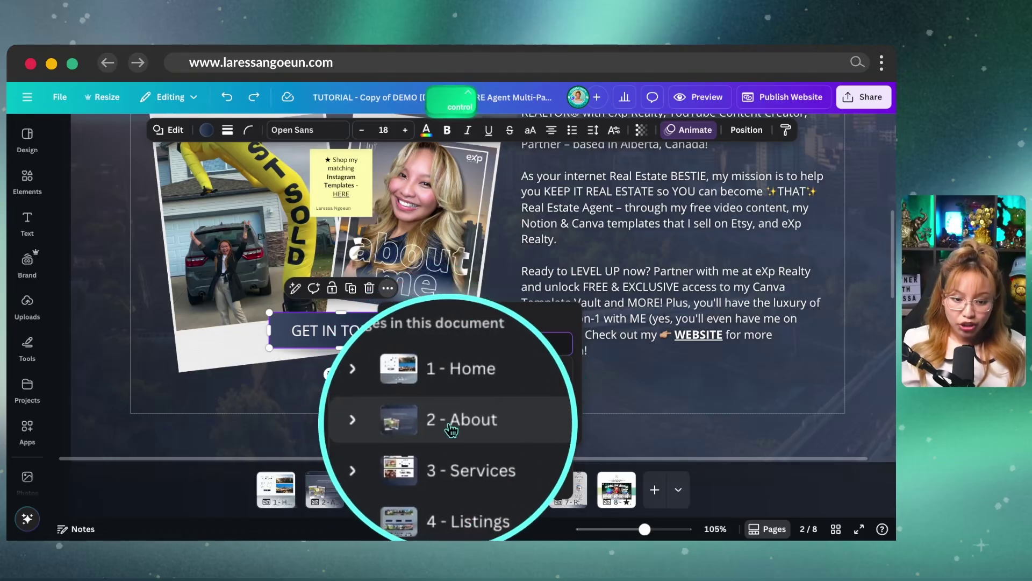
click(401, 423)
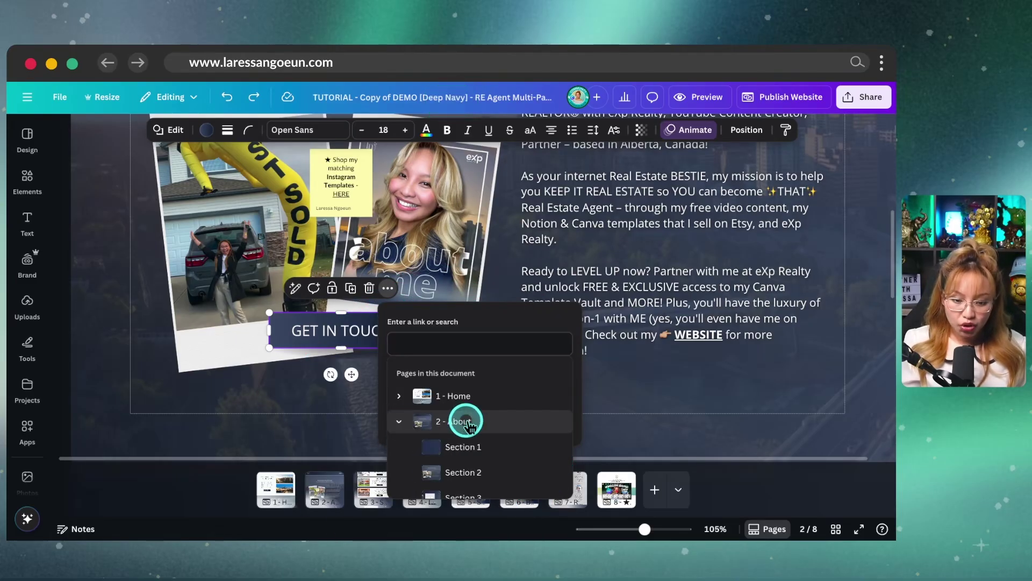
scroll(477, 420, down, 2)
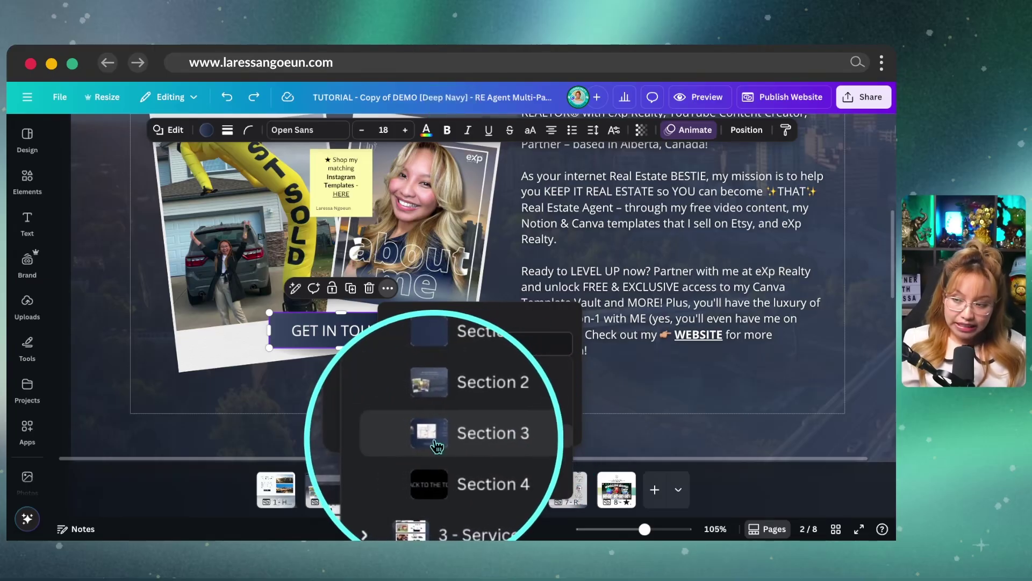
click(453, 440)
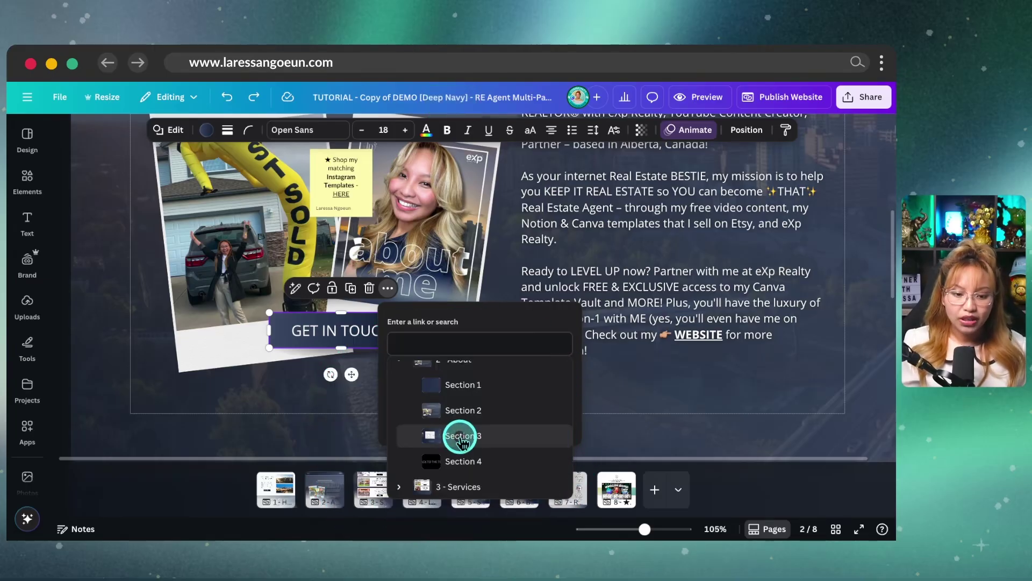
click(470, 418)
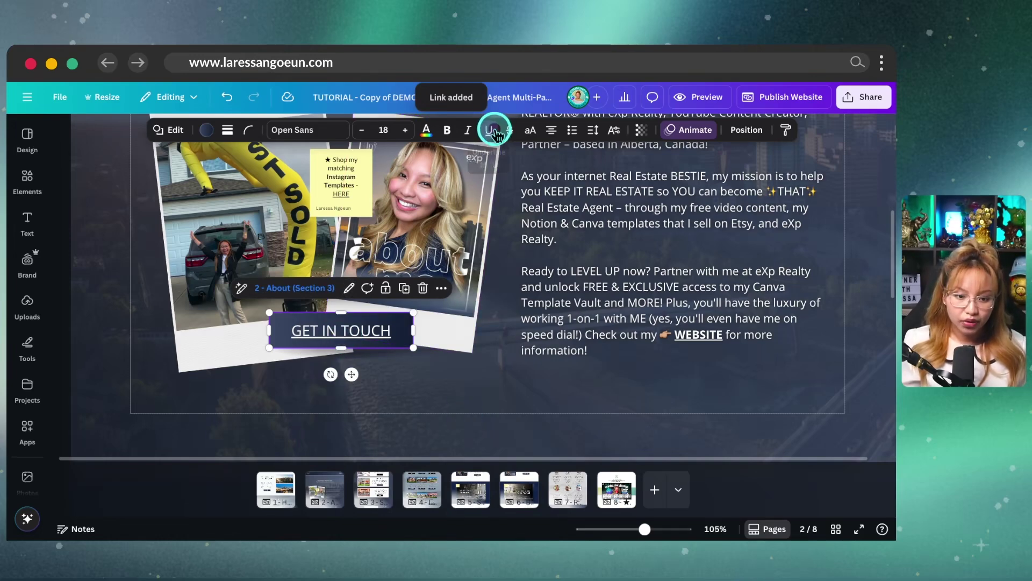
- Group both polaroid photos, the yellow sticky note and the GET IN TOUCH button on the About page
scroll(385, 400, down, 4)
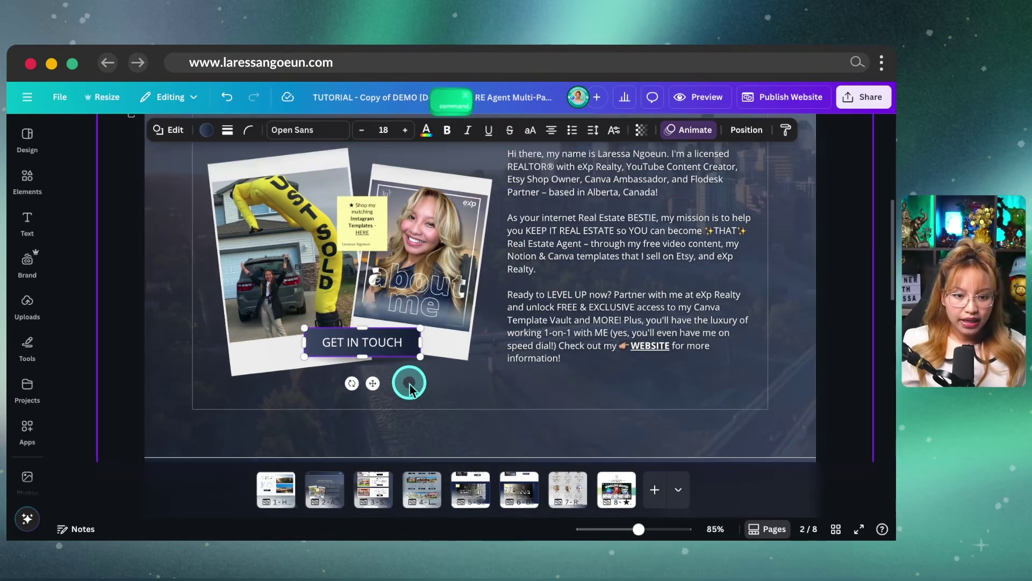
click(282, 231)
shift+click(353, 218)
shift+click(412, 284)
shift+click(382, 344)
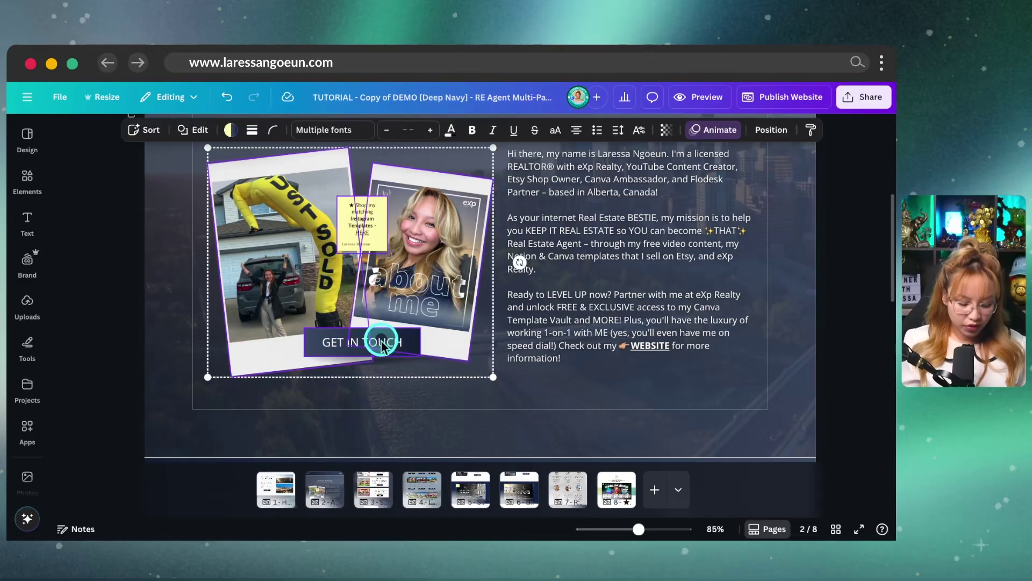
key(ctrl+g)
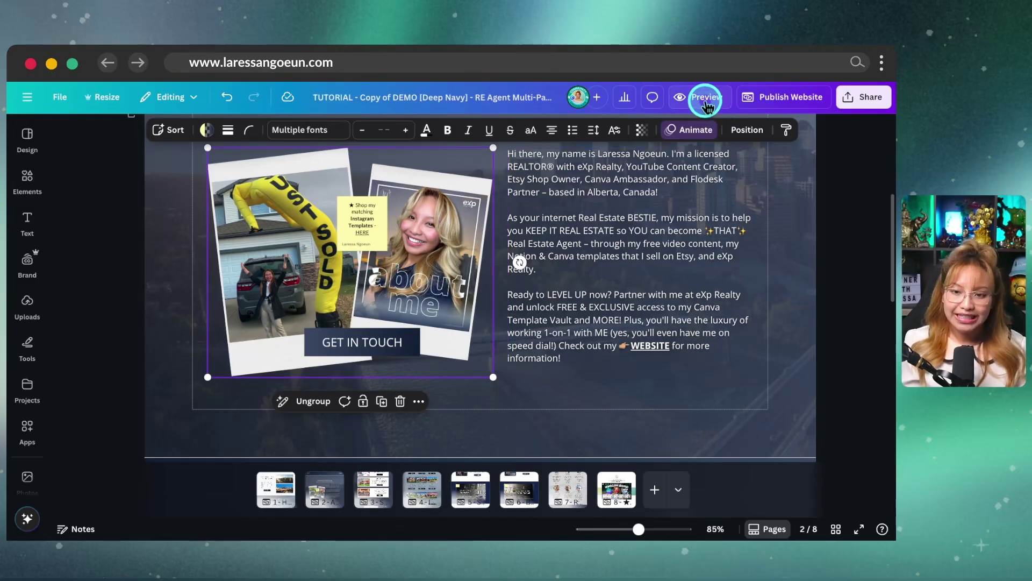
scroll(651, 260, up, 2)
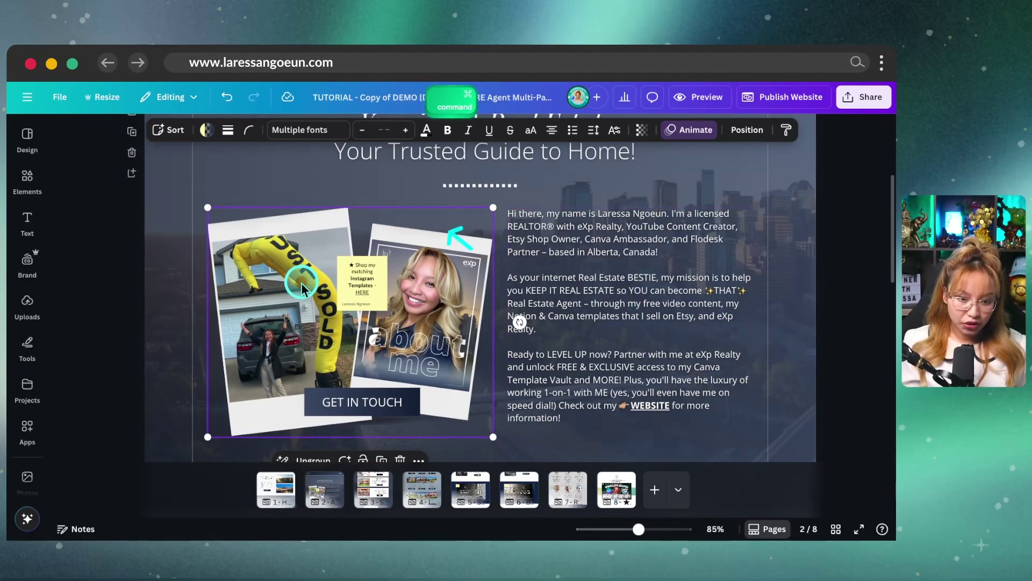
drag(311, 289, 272, 269)
mouse_move(371, 282)
mouse_down()
mouse_move(413, 226)
mouse_move(621, 282)
mouse_up()
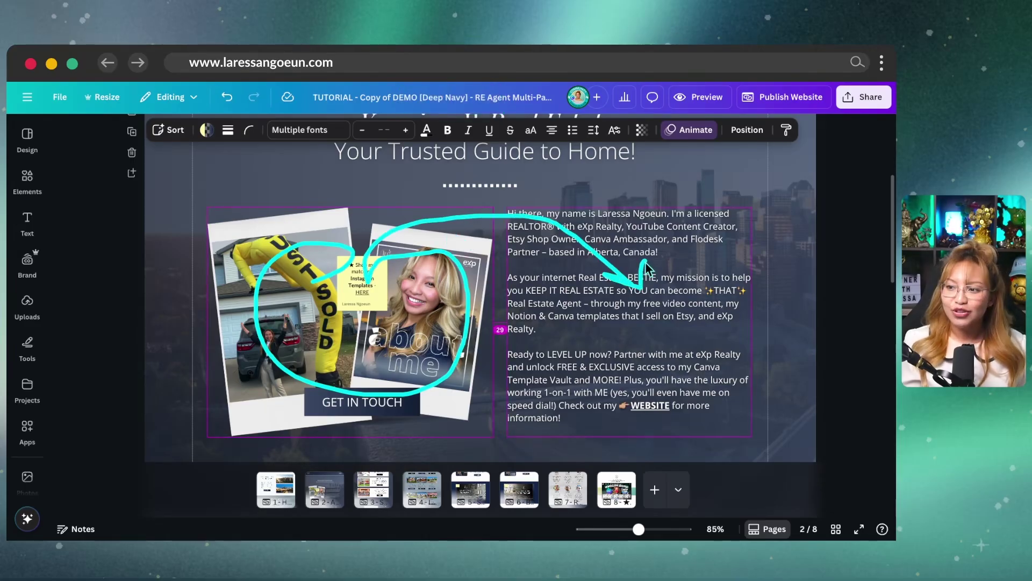
alt+click(634, 245)
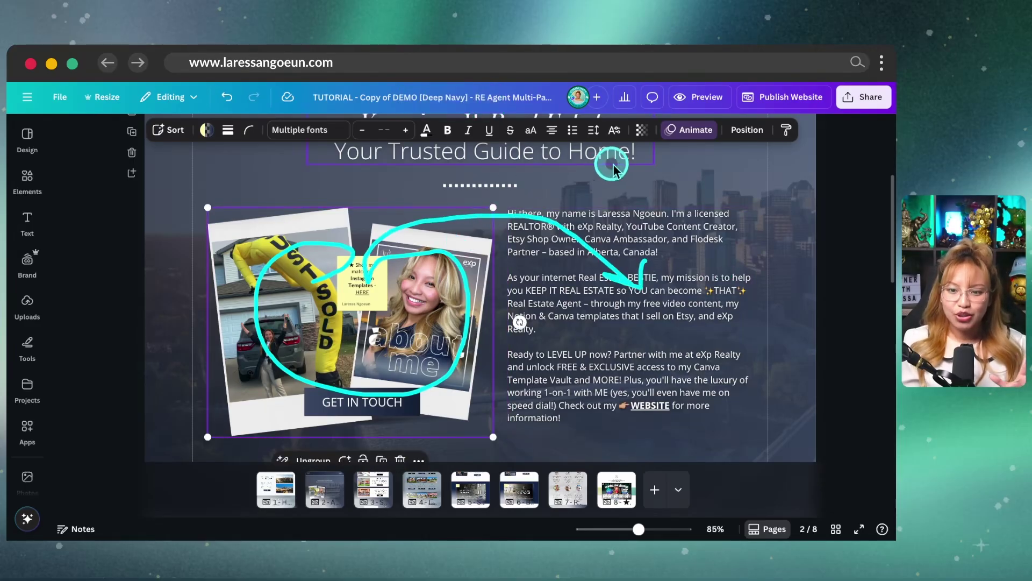
- Preview the website on desktop, go to the About page and test the GET IN TOUCH button's link
click(703, 102)
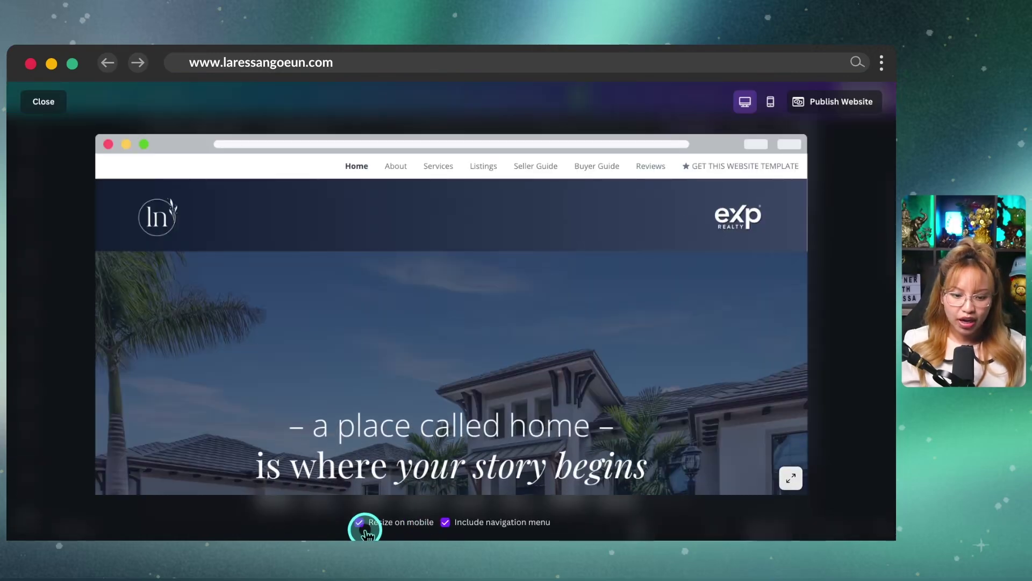
key(ctrl)
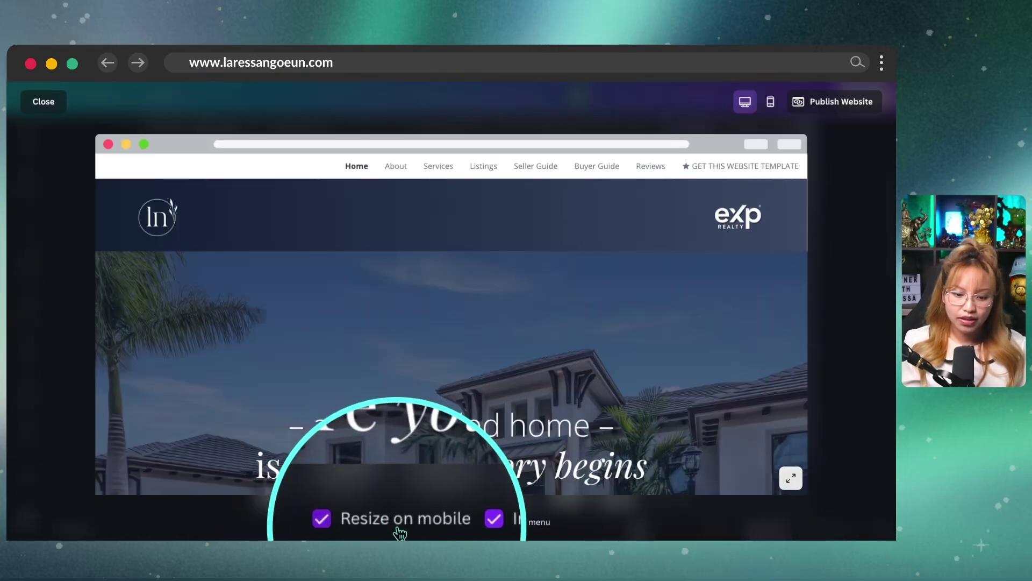
click(398, 168)
scroll(719, 296, down, 3)
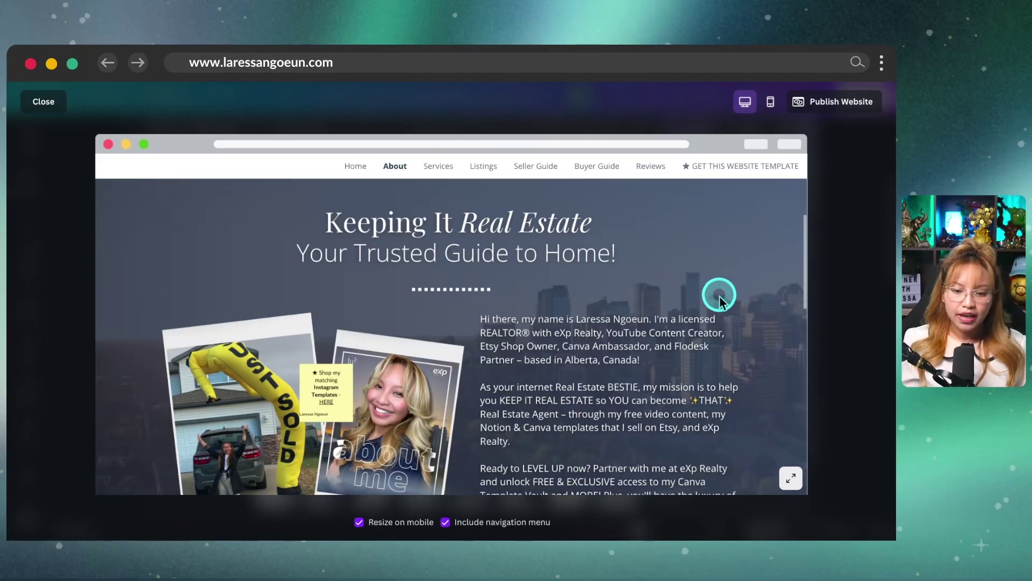
scroll(721, 307, down, 2)
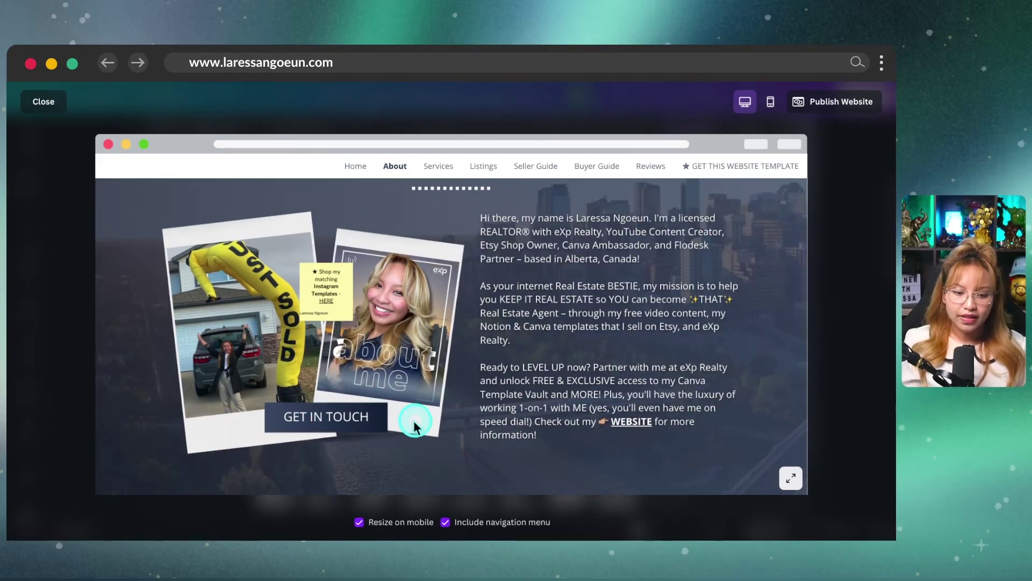
click(322, 425)
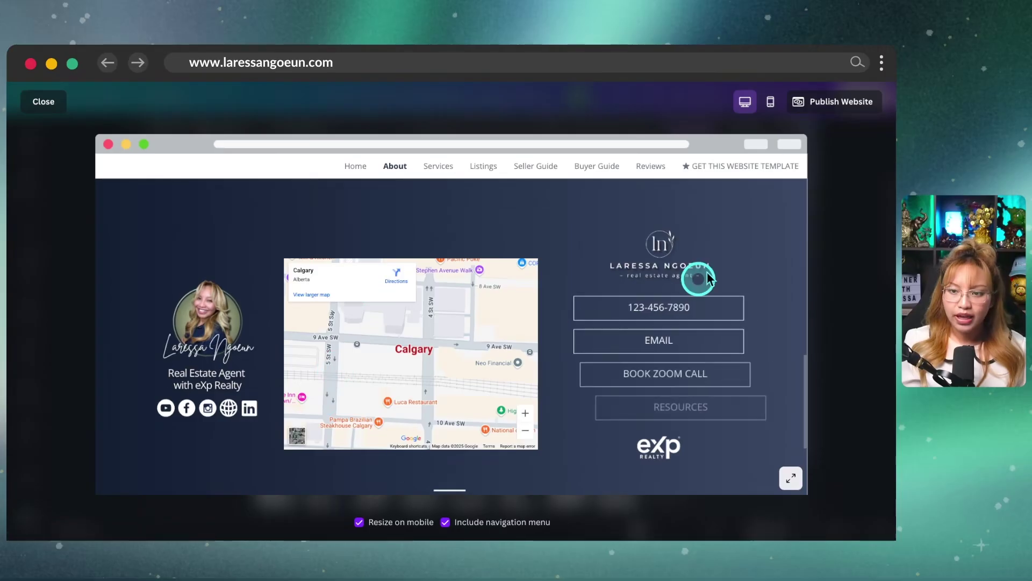
- Switch the preview to mobile and examine how the About page's grouped photos, button and text are arranged
click(771, 101)
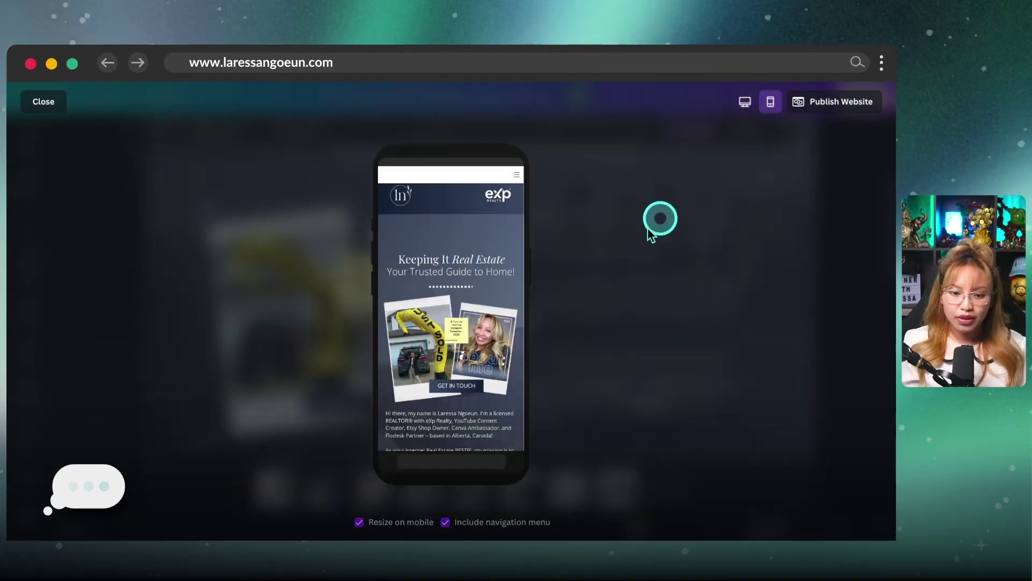
key(ctrl)
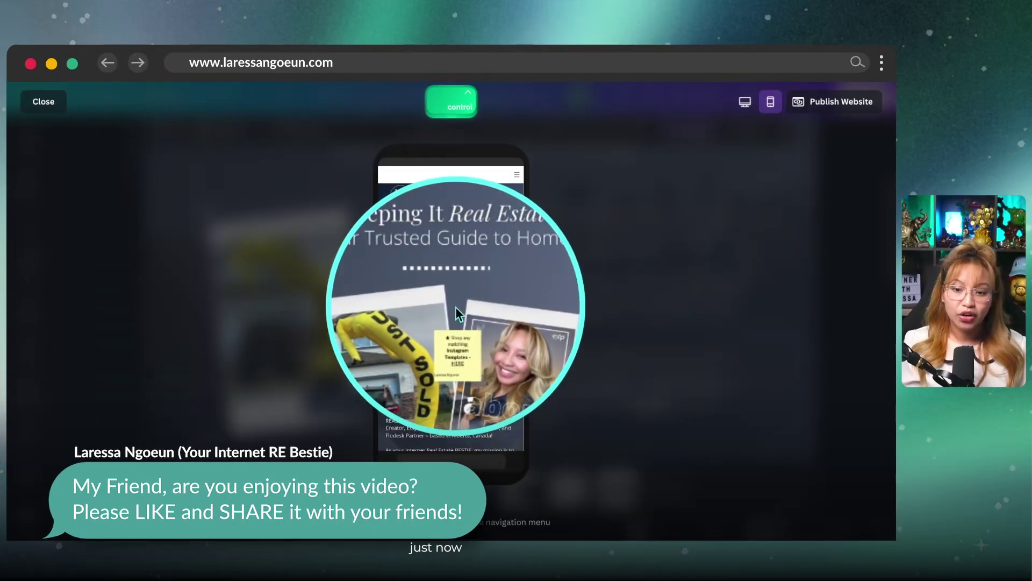
scroll(478, 331, down, 3)
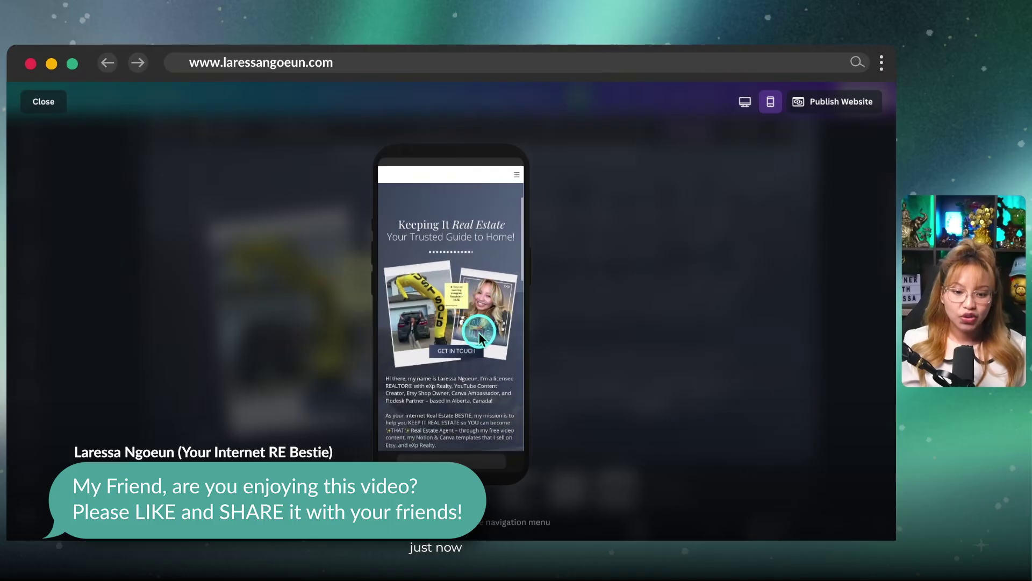
scroll(478, 330, down, 2)
key(ctrl)
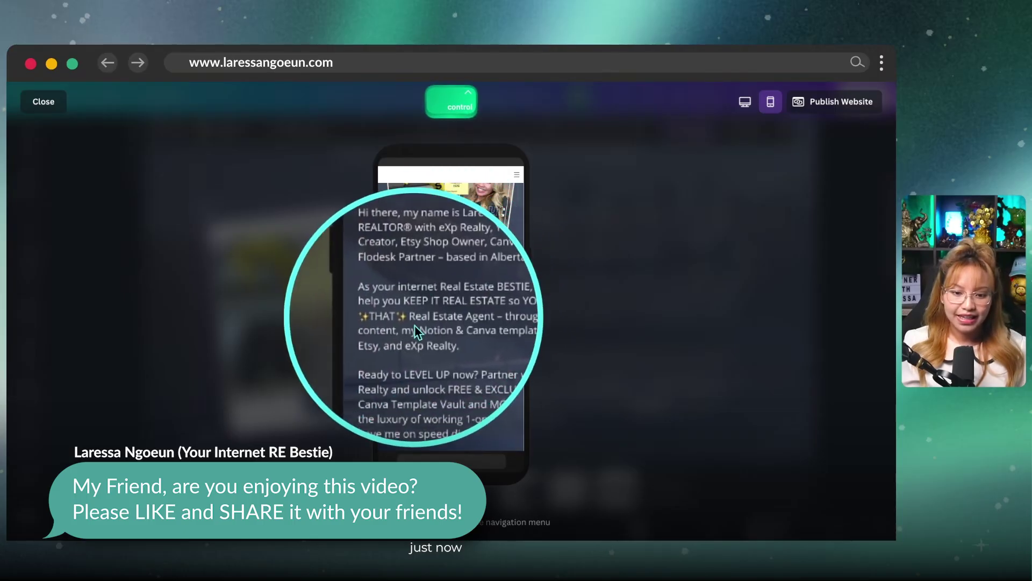
scroll(479, 306, up, 5)
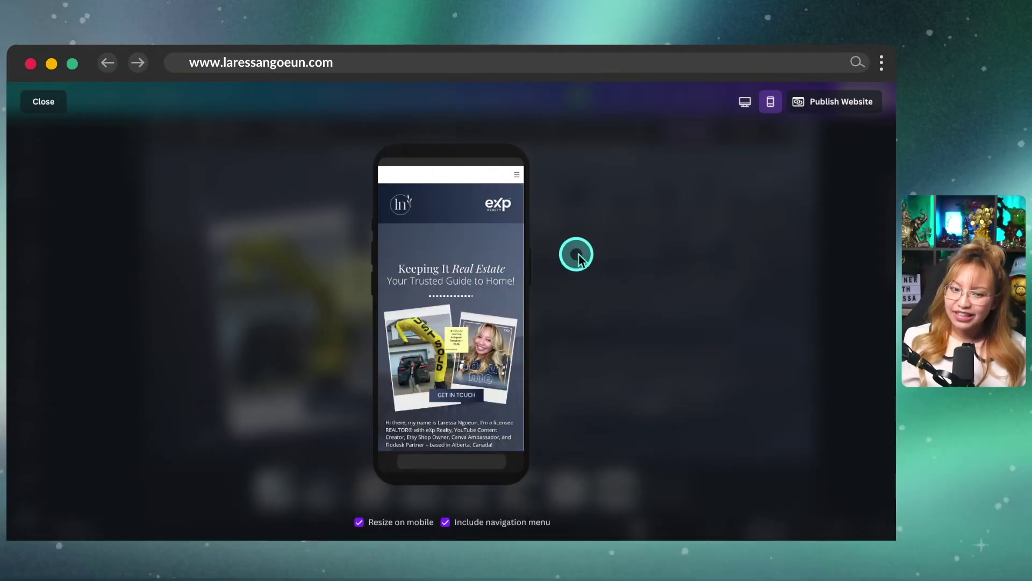